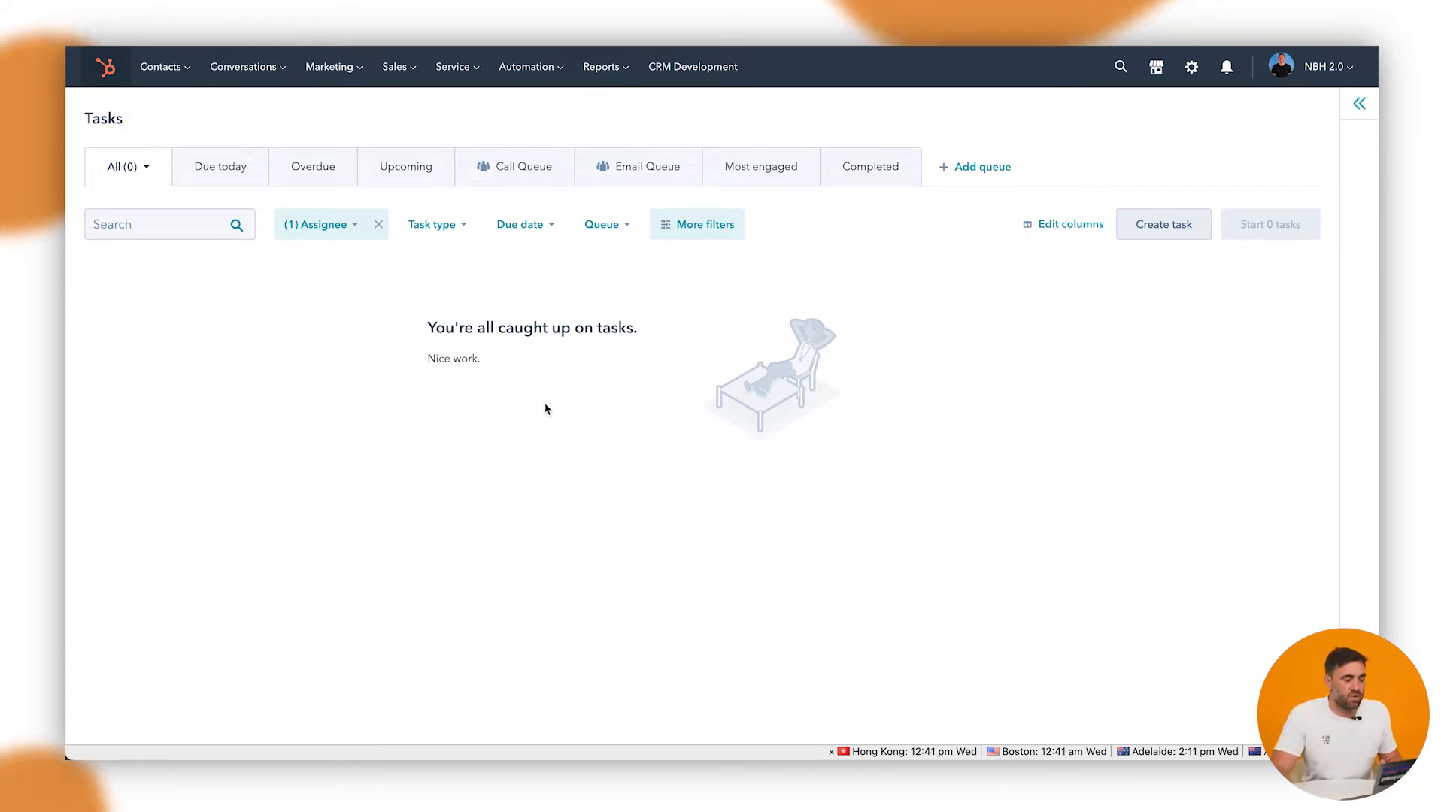
- Go to the contacts list and open the record of the second contact listed
{"action": "mouse_move", "coordinate": [164, 67]}
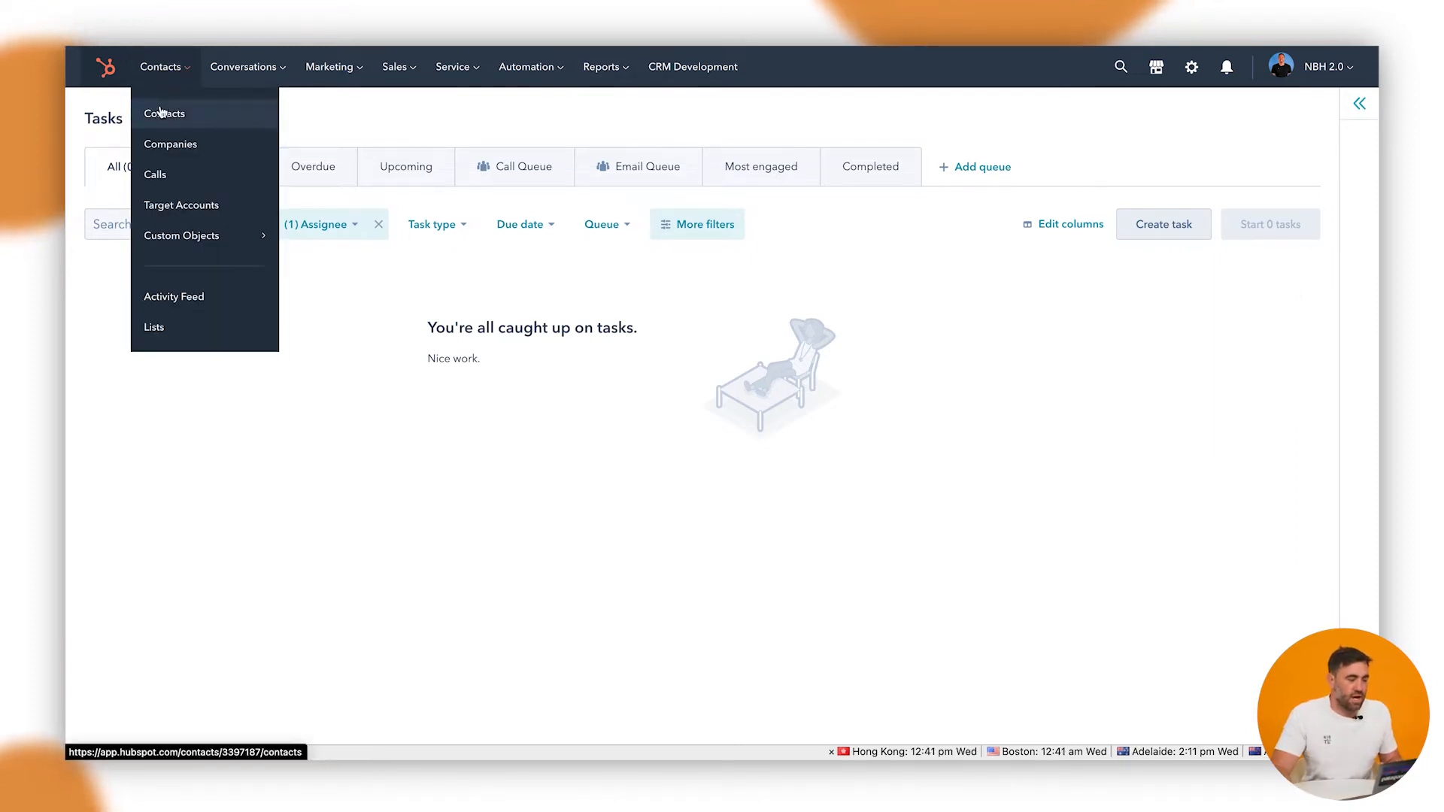
{"action": "left_click", "coordinate": [161, 113]}
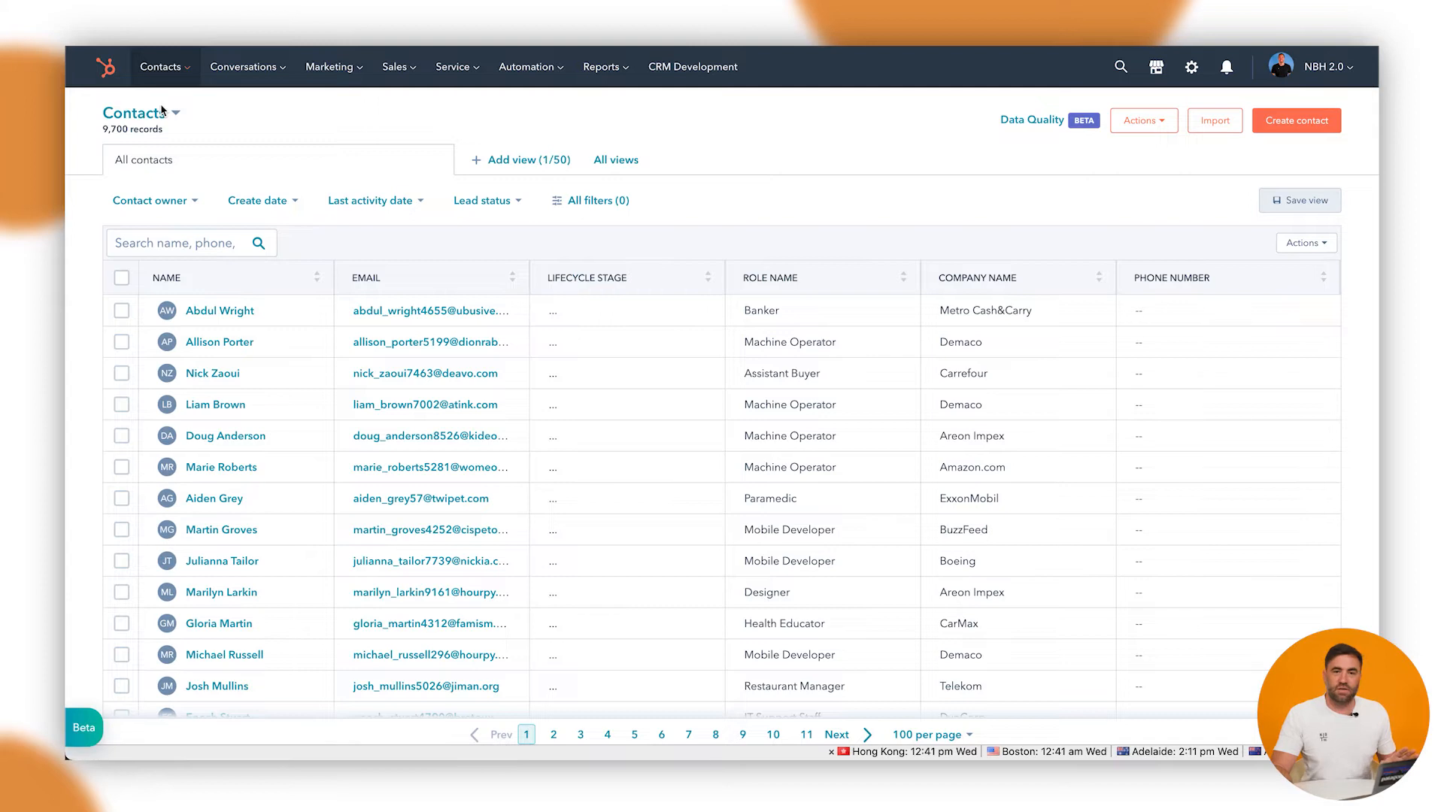
{"action": "left_click", "coordinate": [218, 342]}
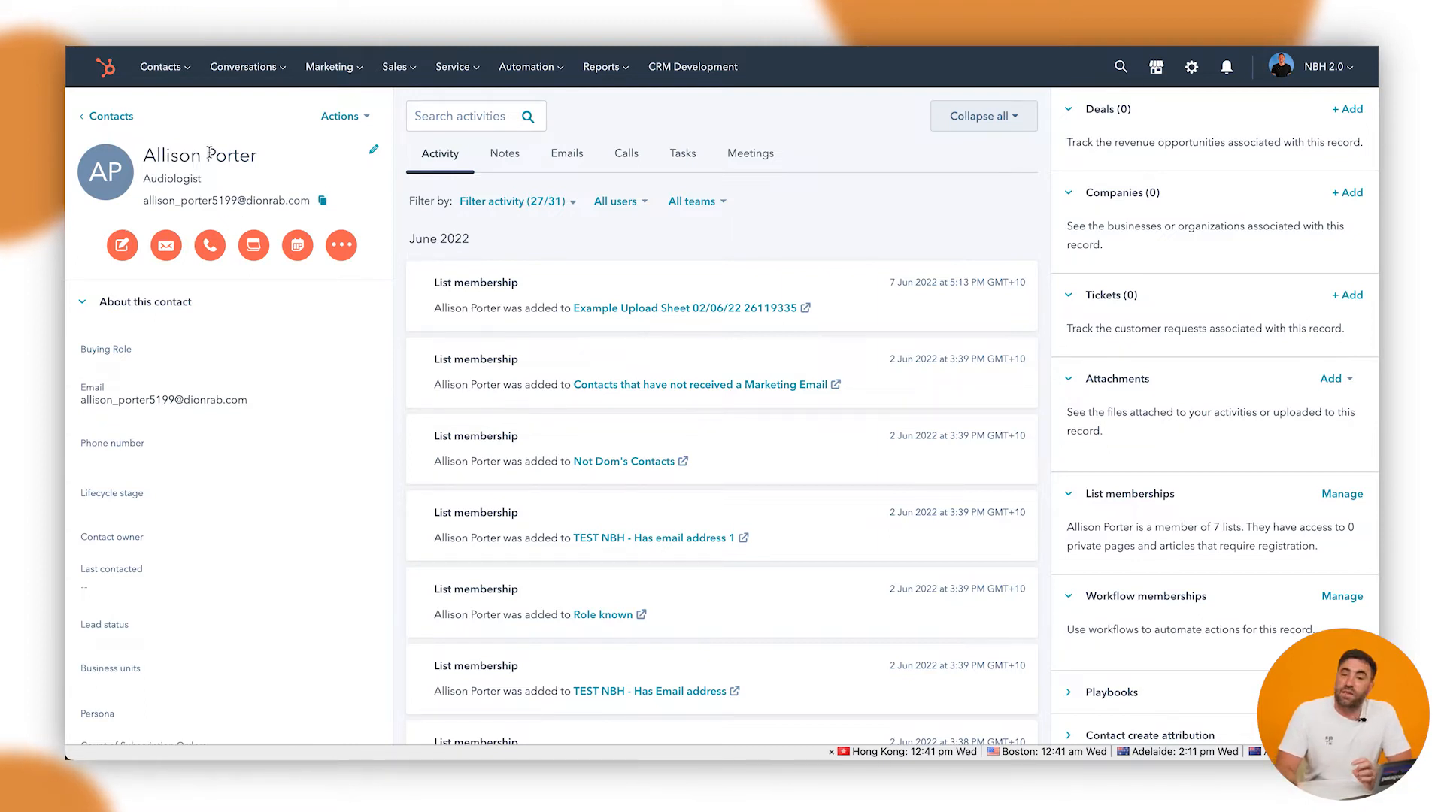
- Start a note on the contact with the bullet "Spoke to her about a product and she was keen on P1 and P5"
{"action": "left_click", "coordinate": [129, 255]}
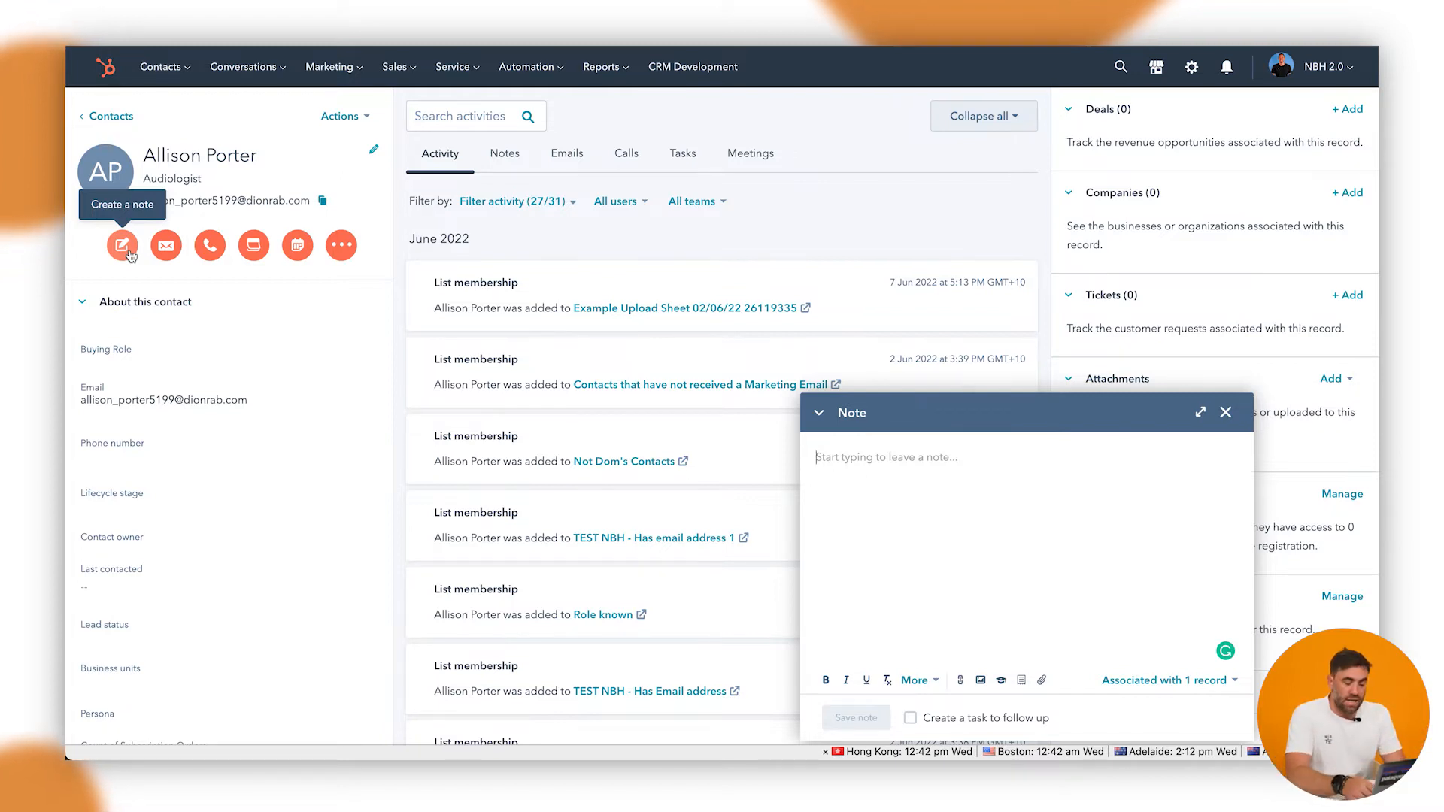
{"action": "type", "text": "- Spo"}
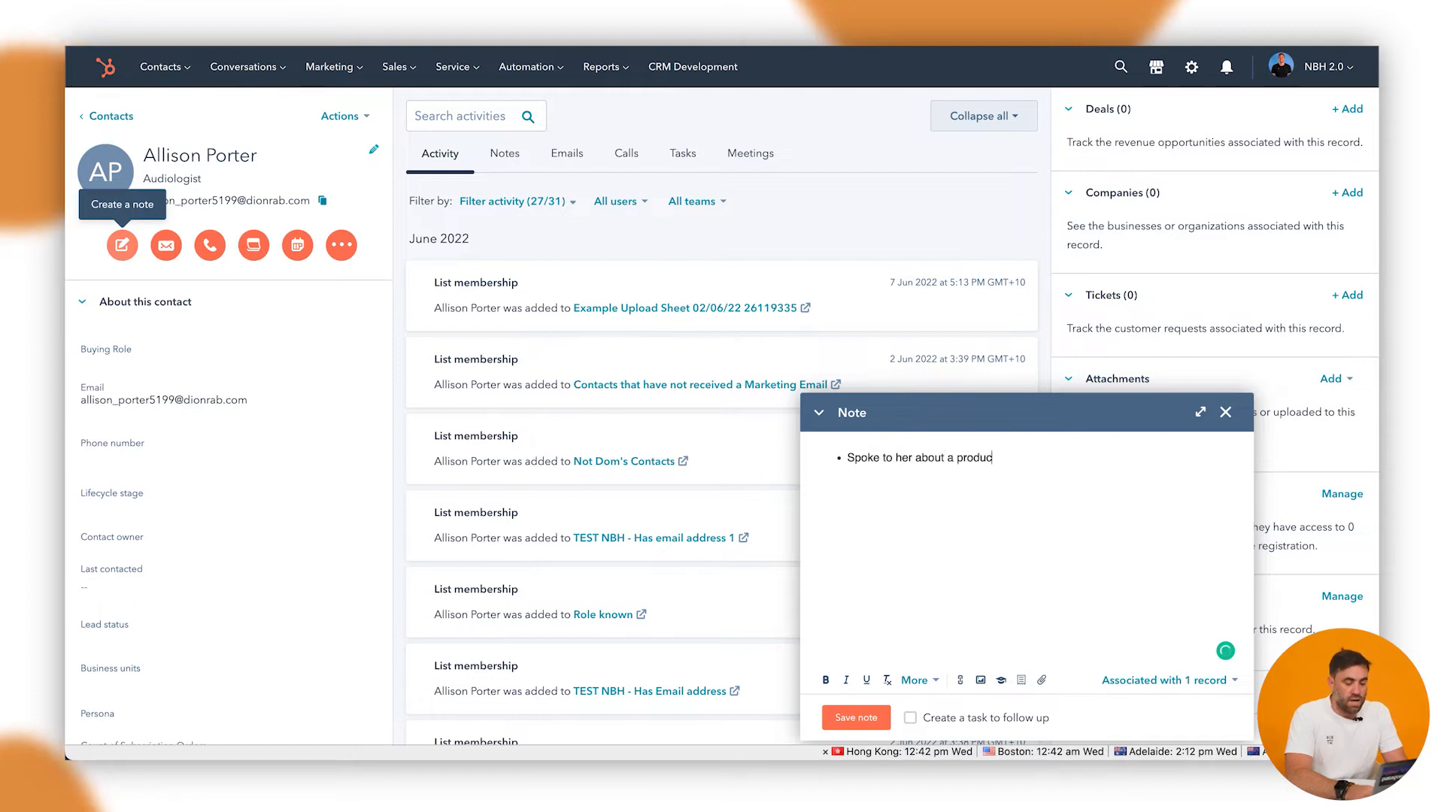
{"action": "type", "text": "she was keen on P1 and P5"}
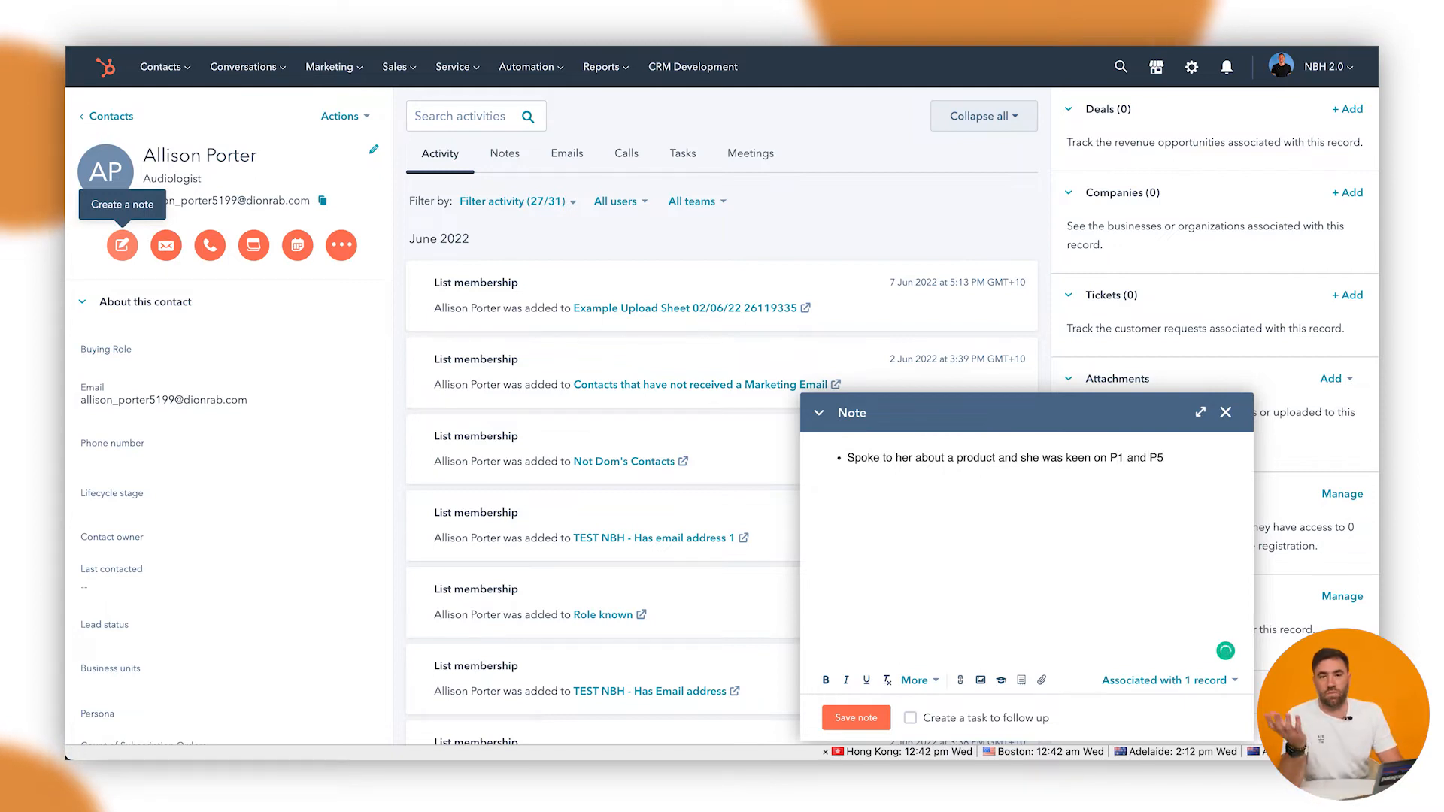
- Add a second bullet to the note that mentions the colleague and asks "What do you think about pricing?"
{"action": "key", "text": "Return"}
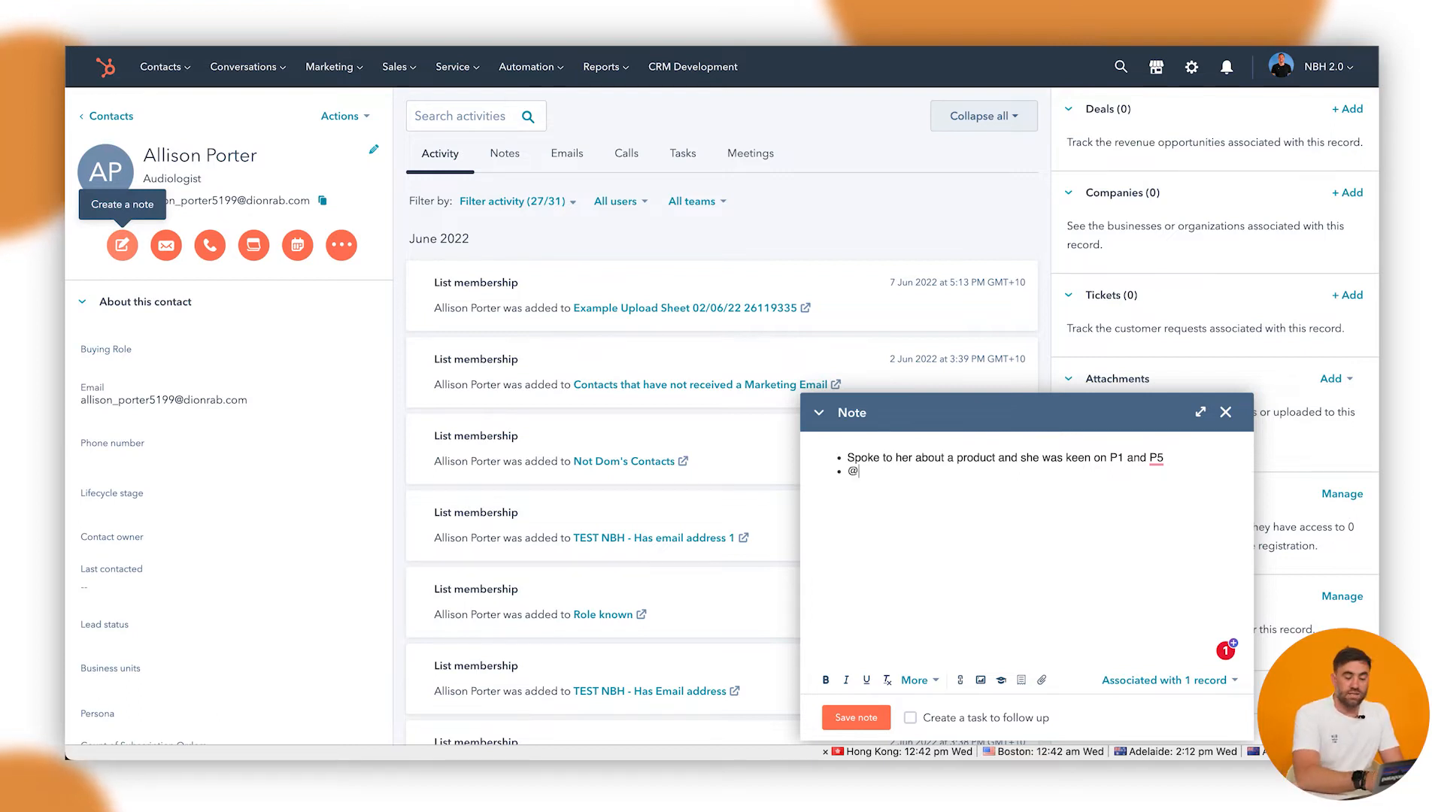
{"action": "type", "text": "dom"}
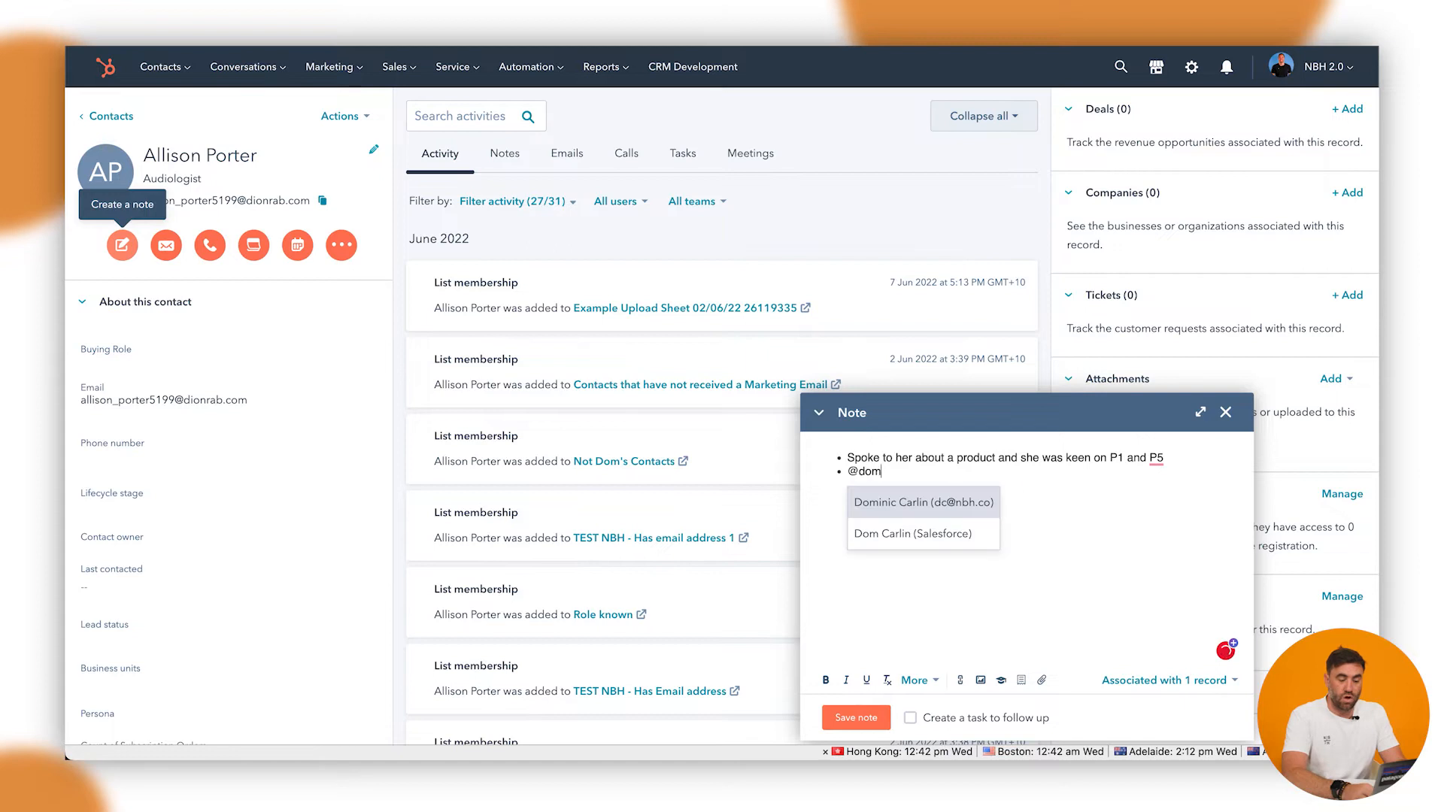
{"action": "key", "text": "Return"}
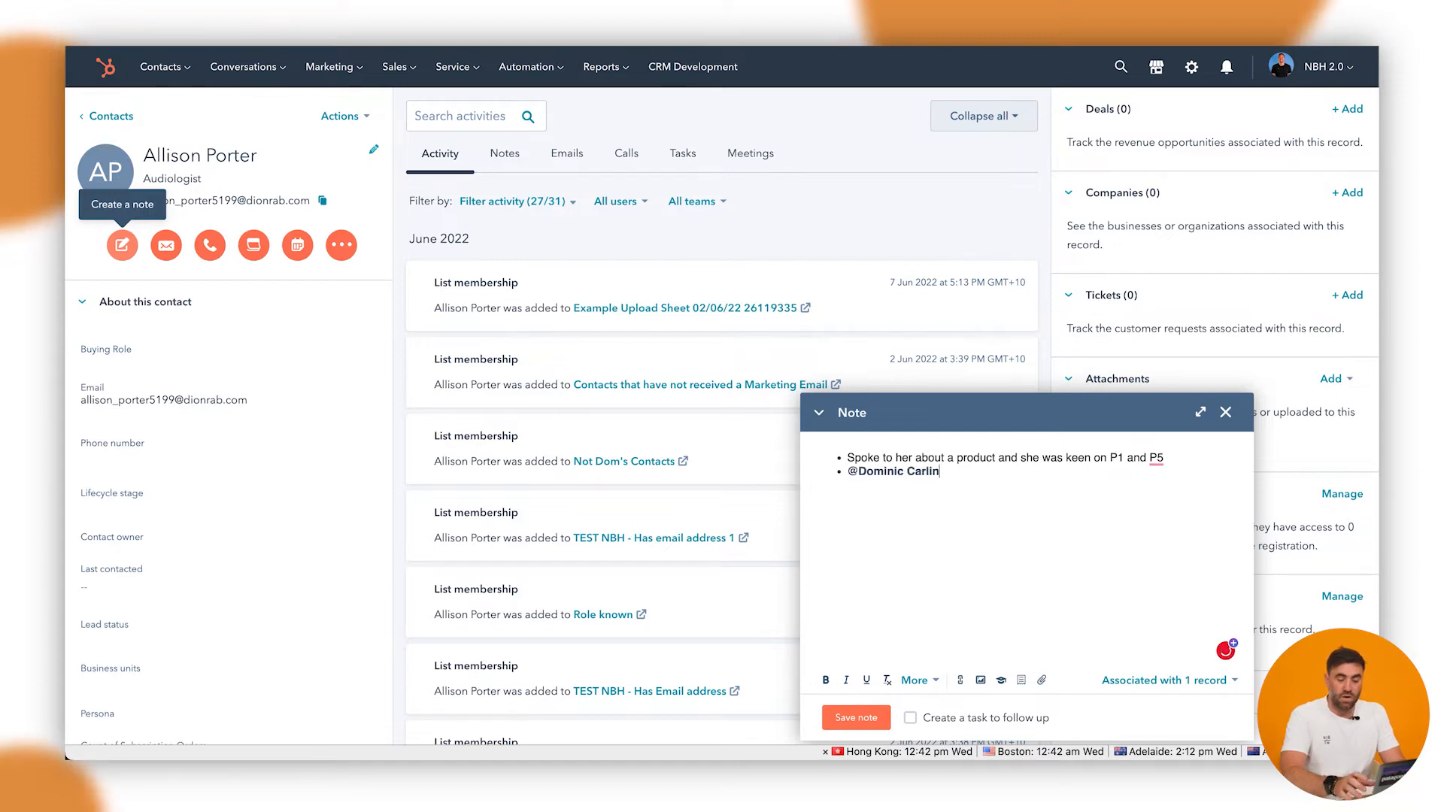
{"action": "type", "text": "What do y"}
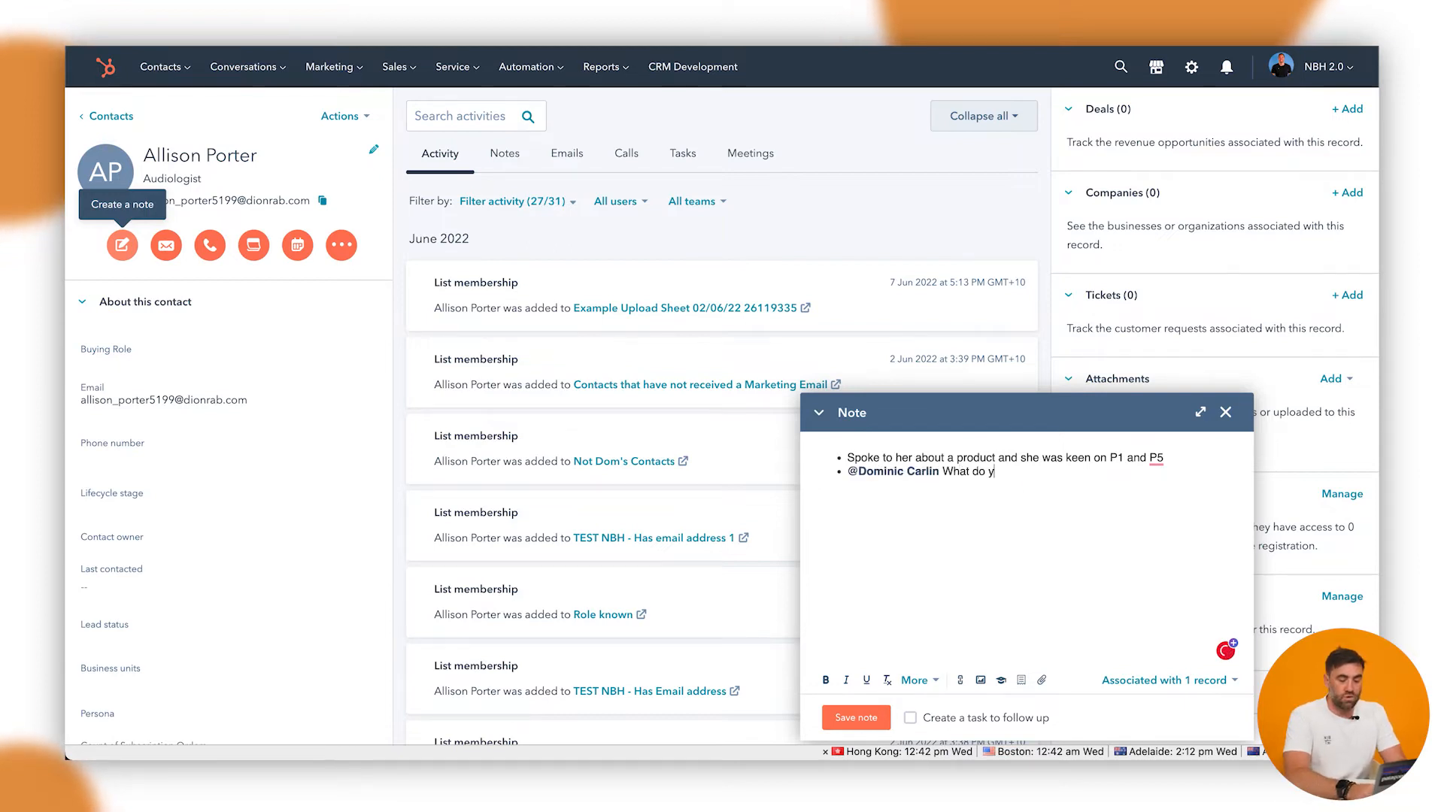
{"action": "type", "text": "ou think about"}
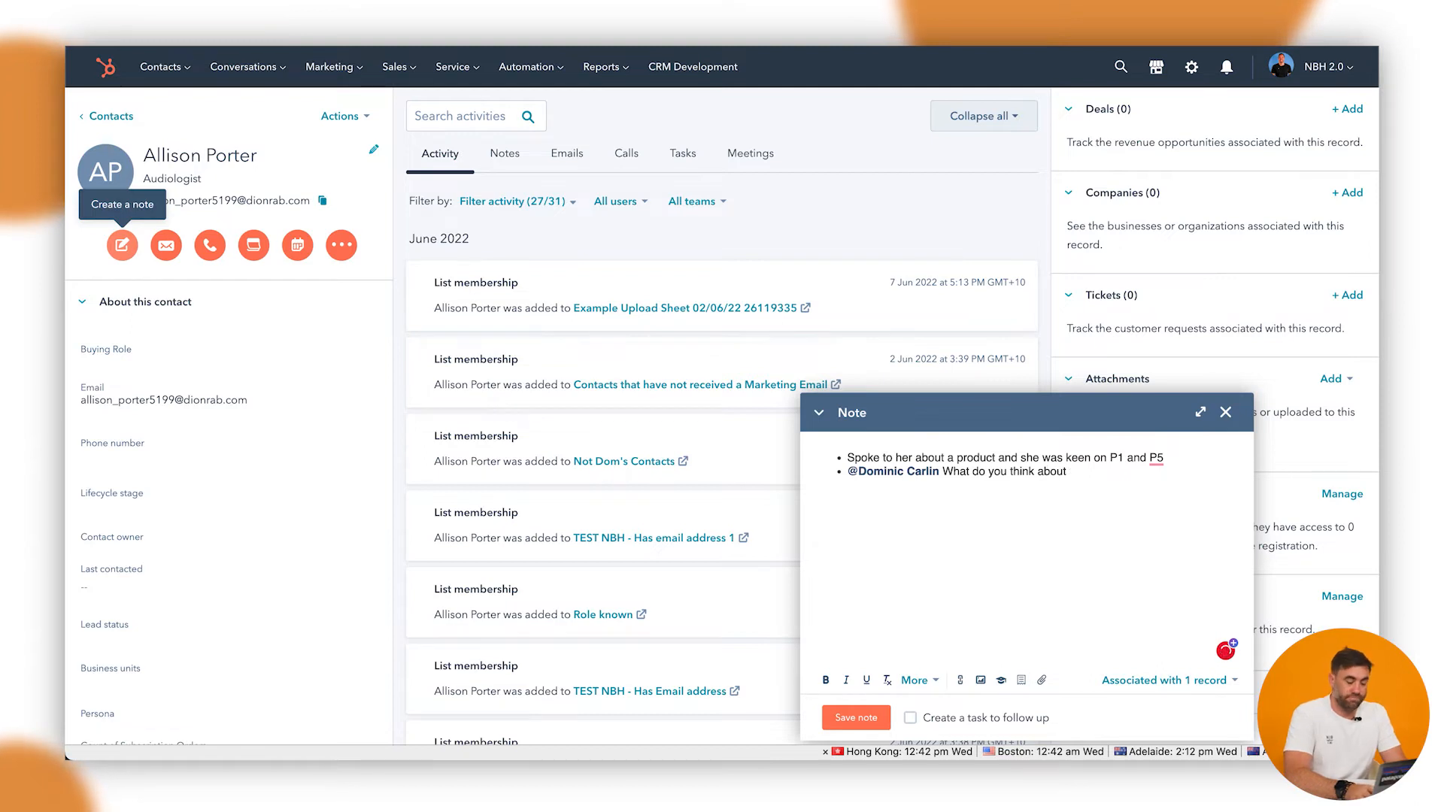
{"action": "type", "text": " pricing?"}
{"action": "key", "text": "Return"}
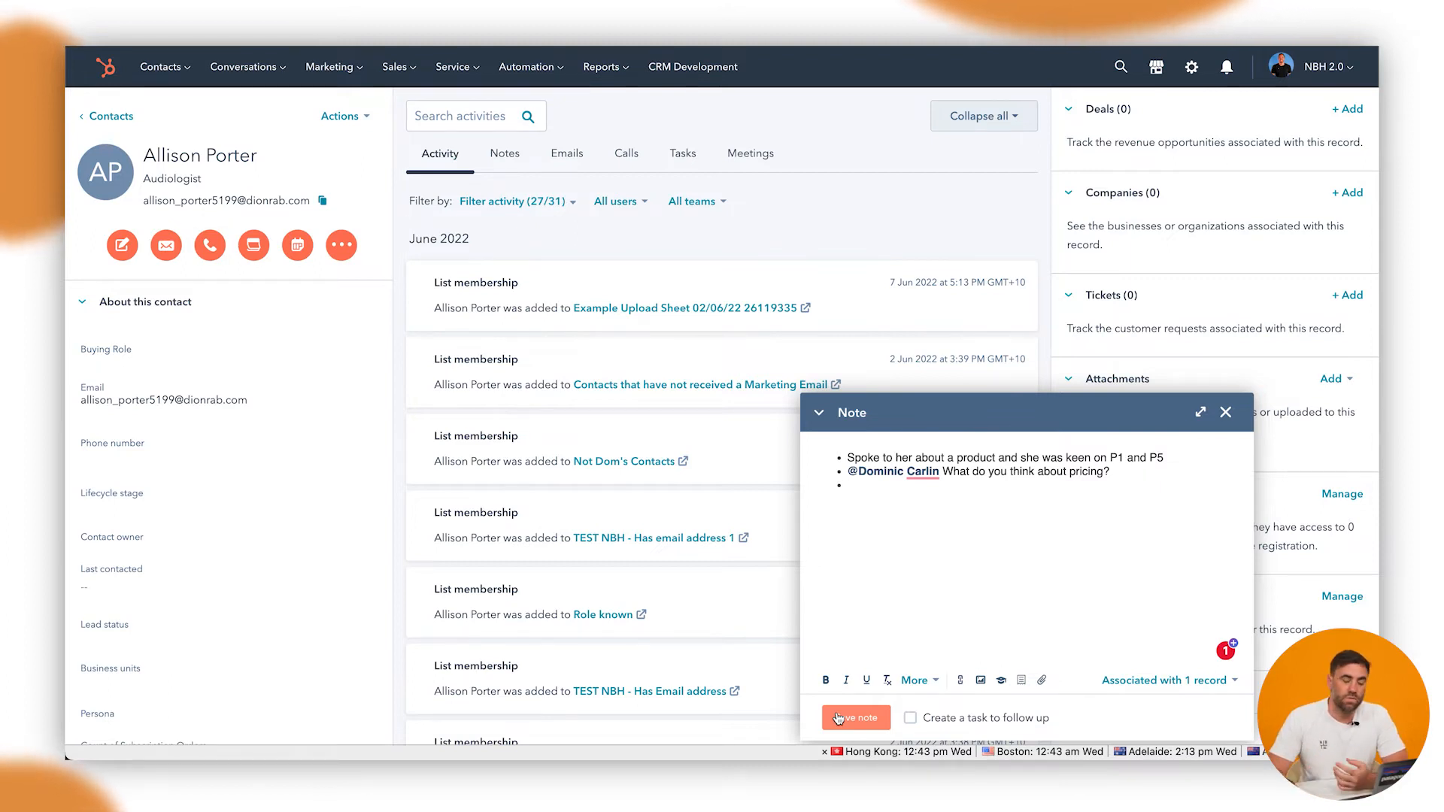
- Look over the note's extra text formatting options and save the note to the contact
{"action": "left_click", "coordinate": [913, 679]}
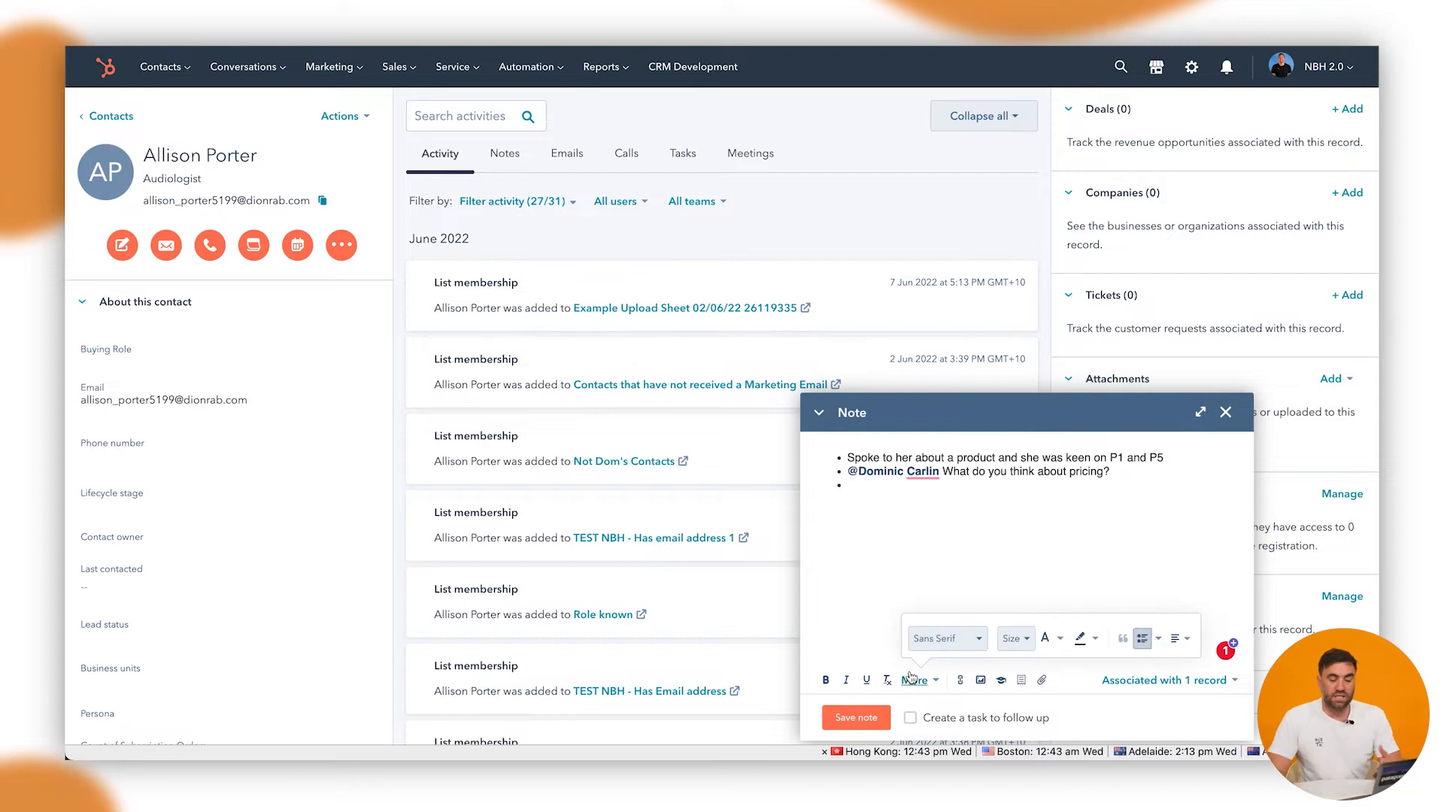
{"action": "left_click", "coordinate": [896, 611]}
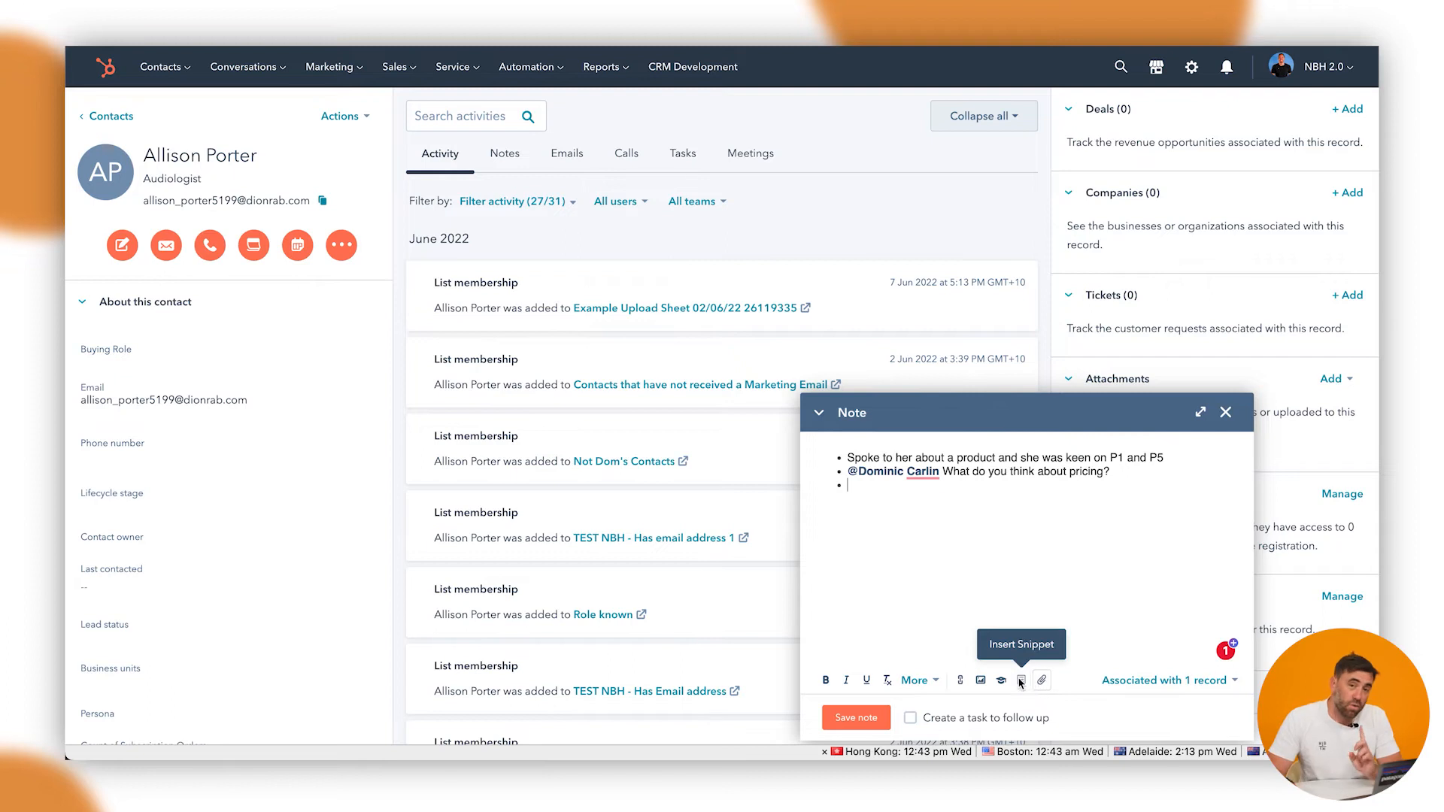
{"action": "left_click", "coordinate": [874, 721]}
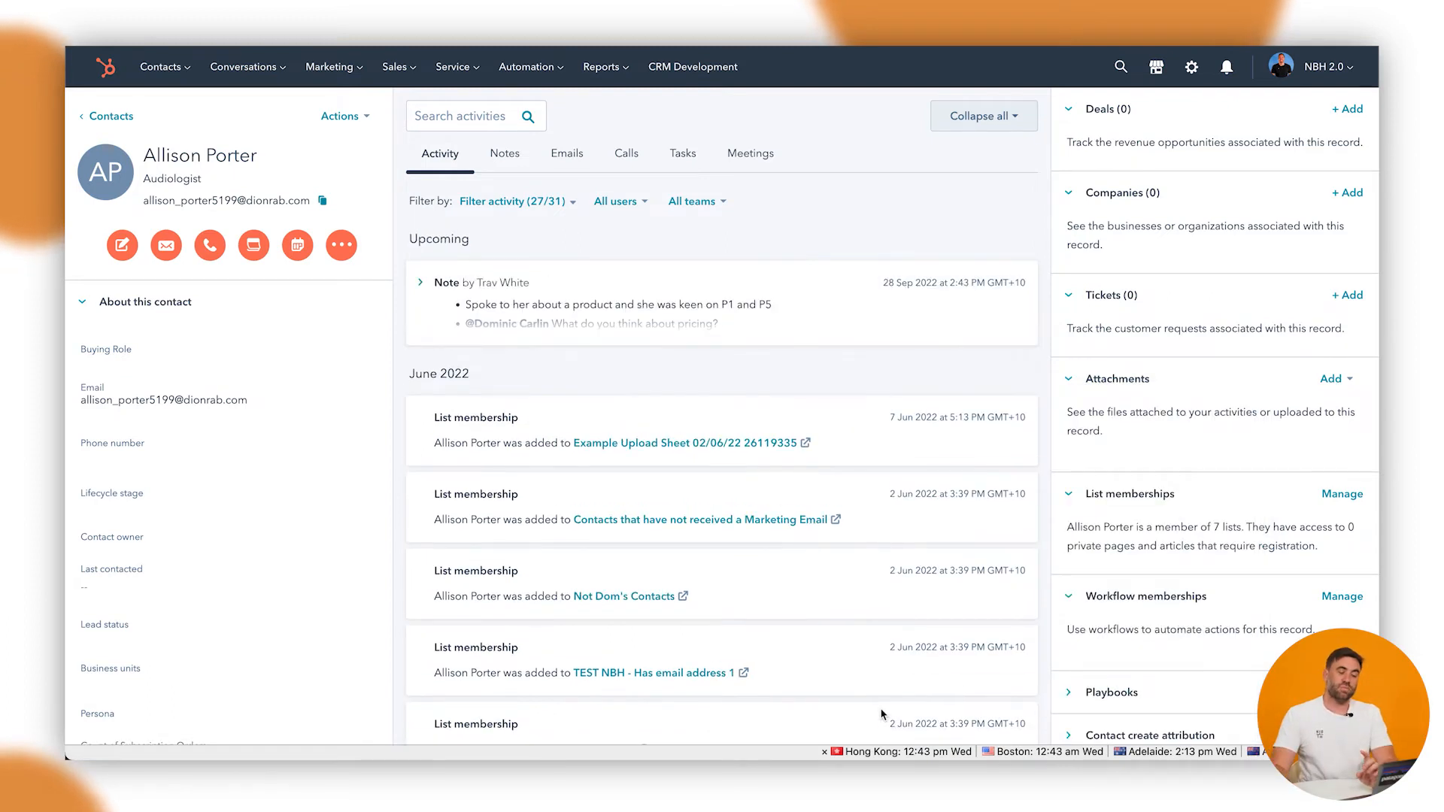
- Expand the saved note and pin it above the contact's activity timeline
{"action": "left_click", "coordinate": [638, 317]}
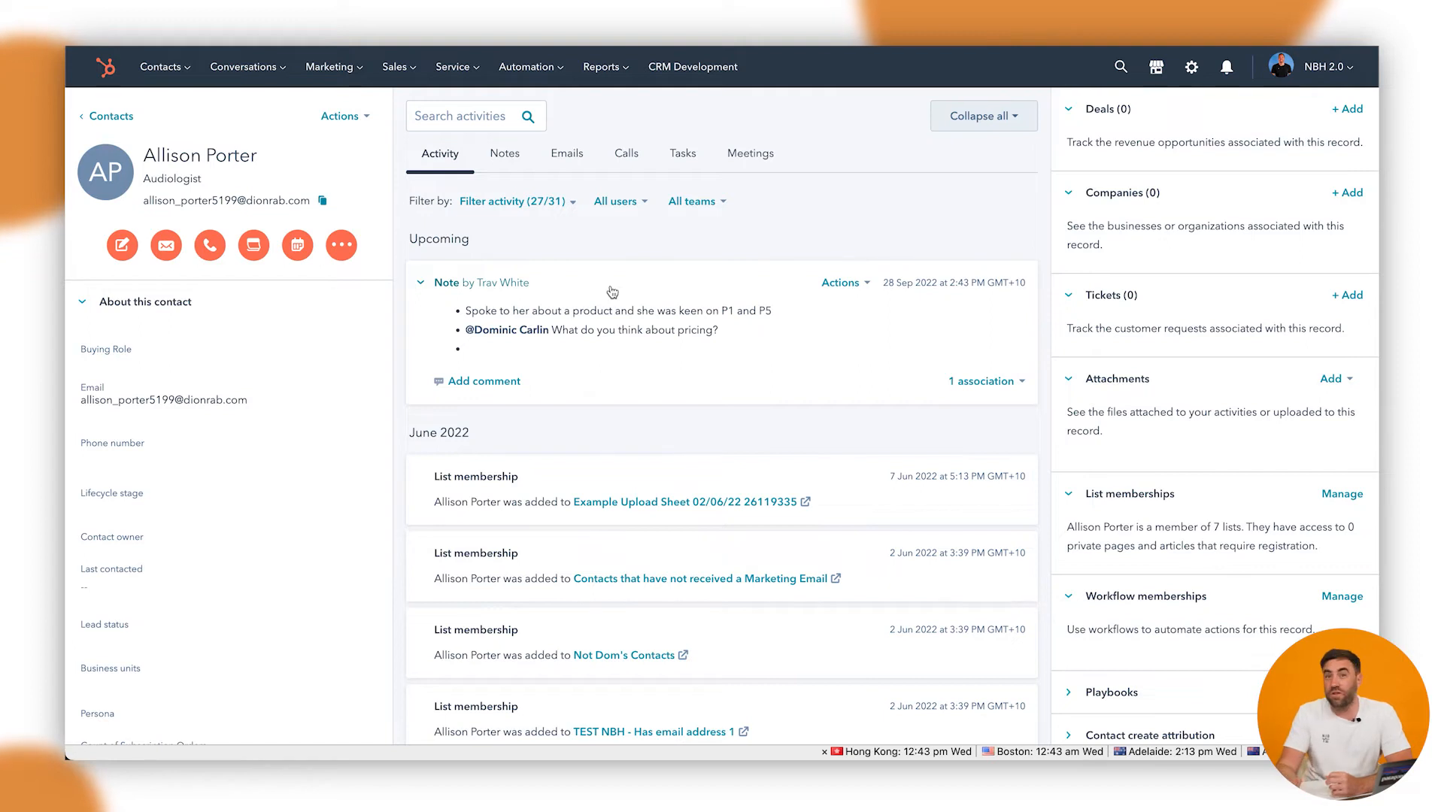
{"action": "left_click", "coordinate": [830, 292]}
{"action": "left_click", "coordinate": [816, 331]}
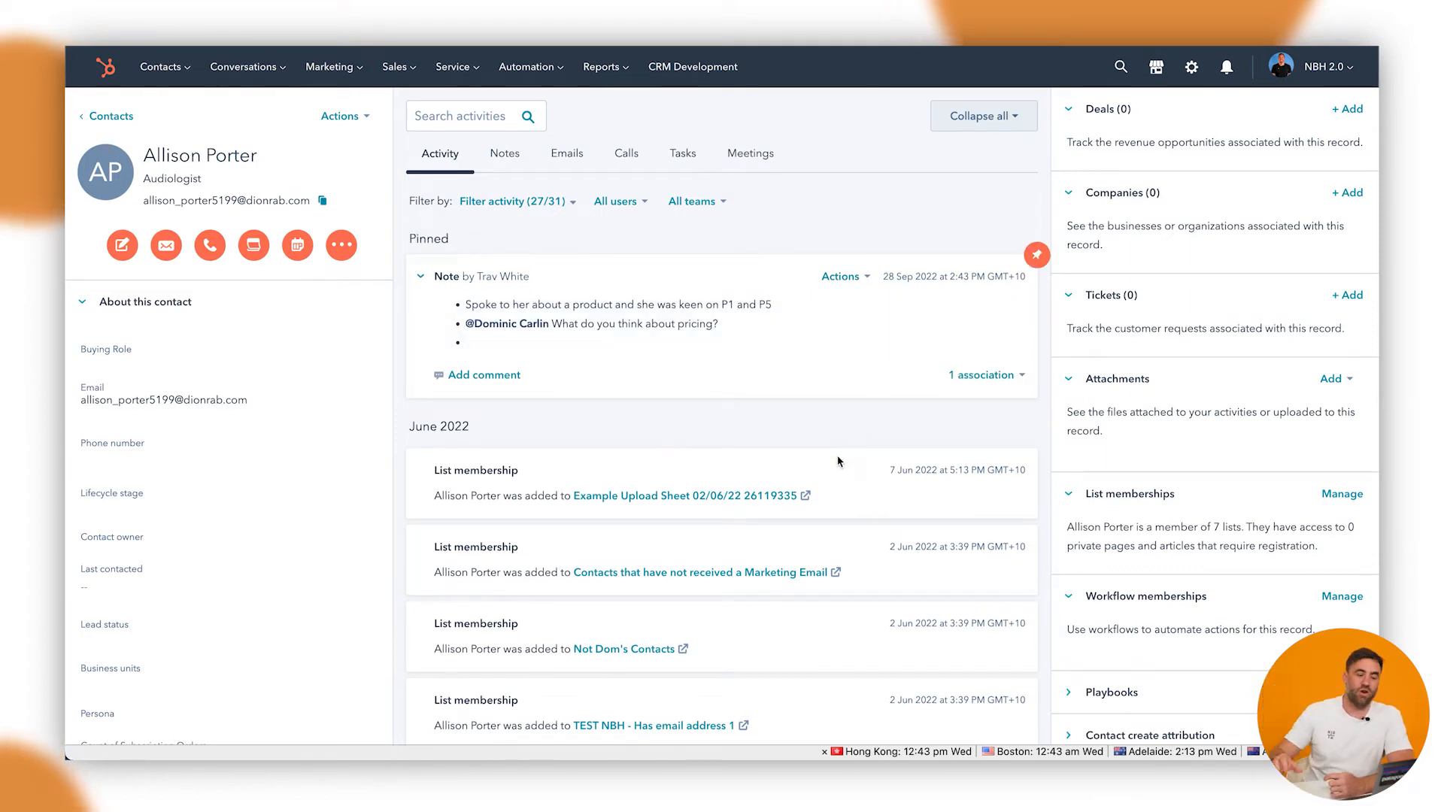
{"action": "scroll", "coordinate": [838, 461], "scroll_direction": "down", "scroll_amount": 4}
{"action": "scroll", "coordinate": [849, 461], "scroll_direction": "up", "scroll_amount": 4}
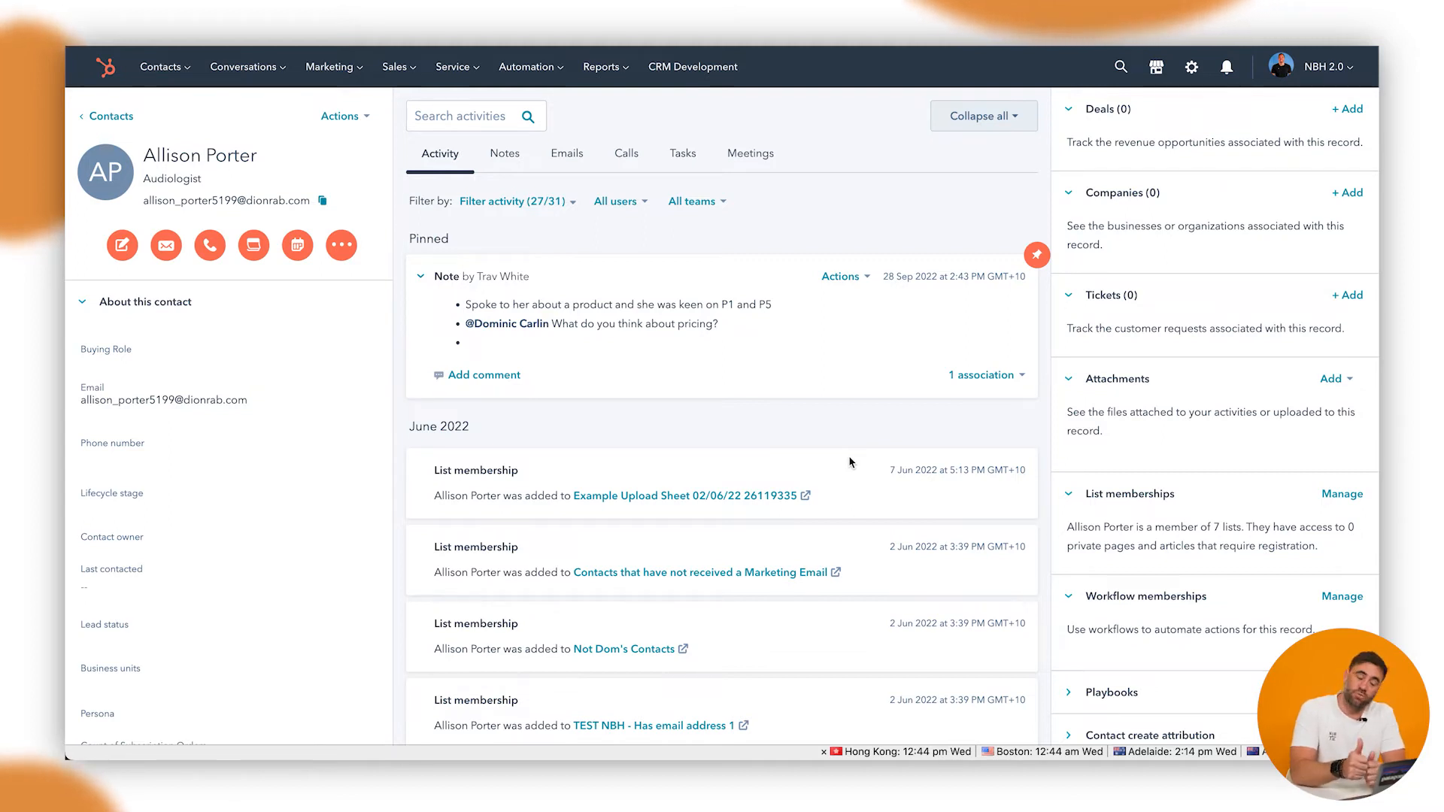
- Start an email to the contact and give a one-time legal basis of "Legitimate interest - client" with the explanation "gfdgdfg"
{"action": "left_click", "coordinate": [167, 246]}
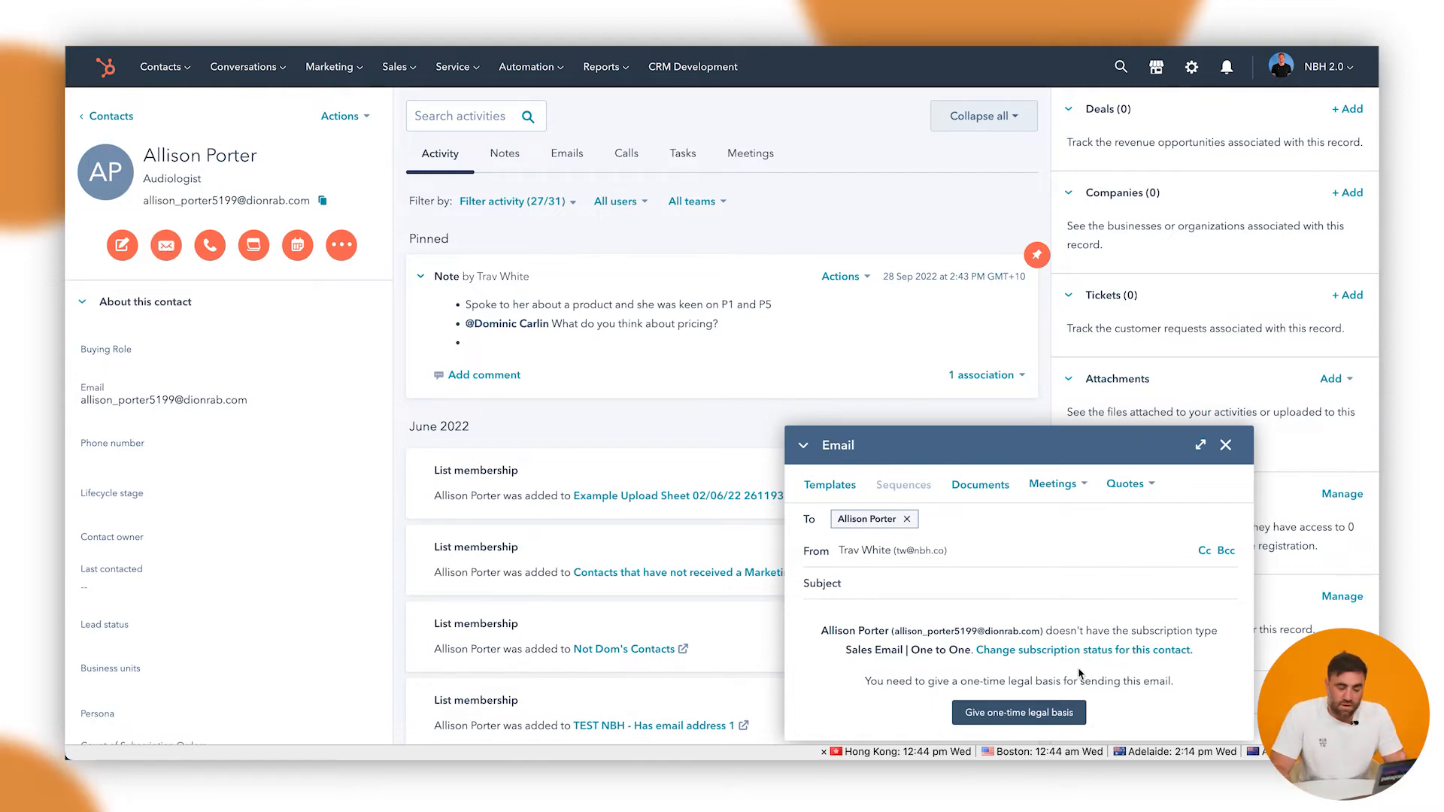
{"action": "left_click", "coordinate": [1017, 713]}
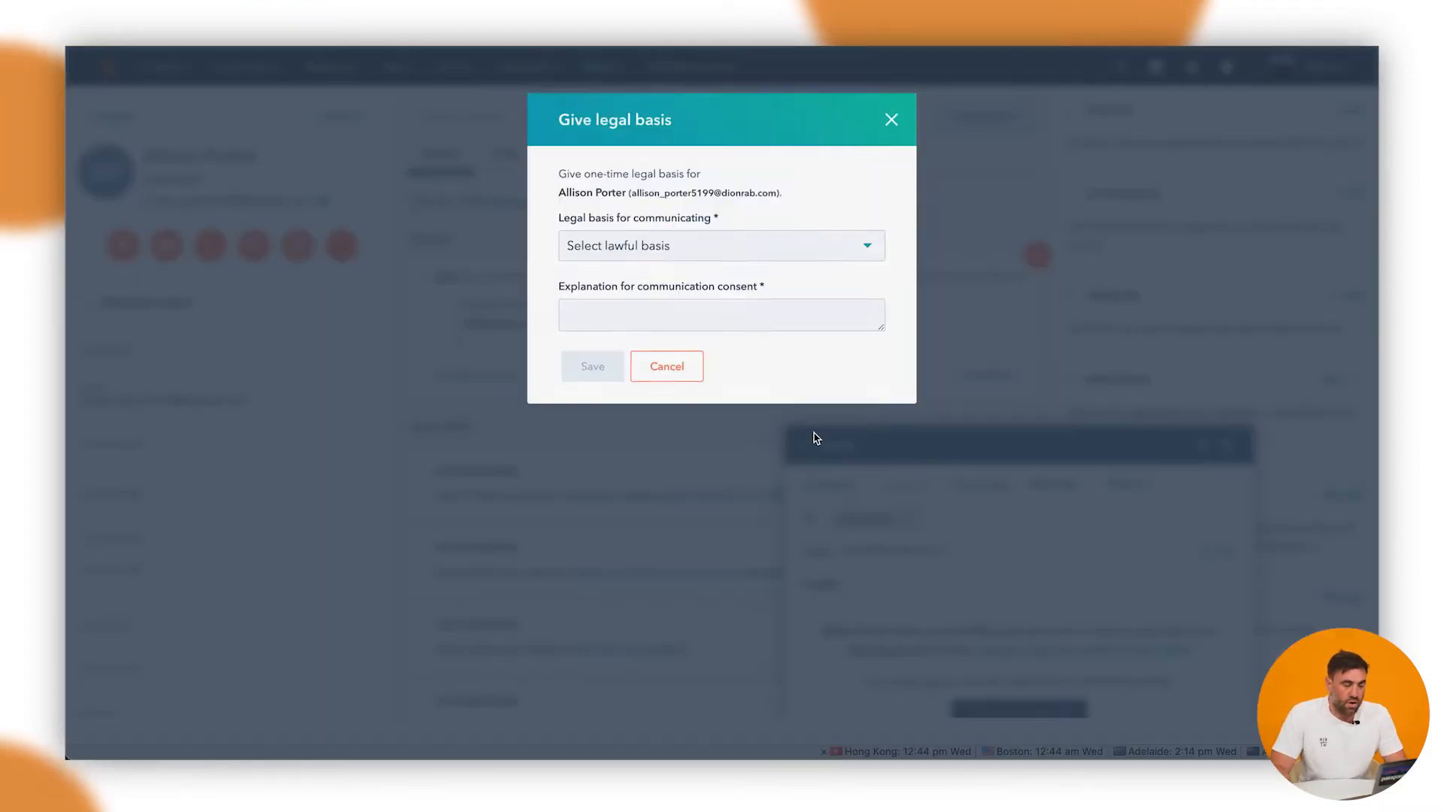
{"action": "left_click", "coordinate": [720, 255]}
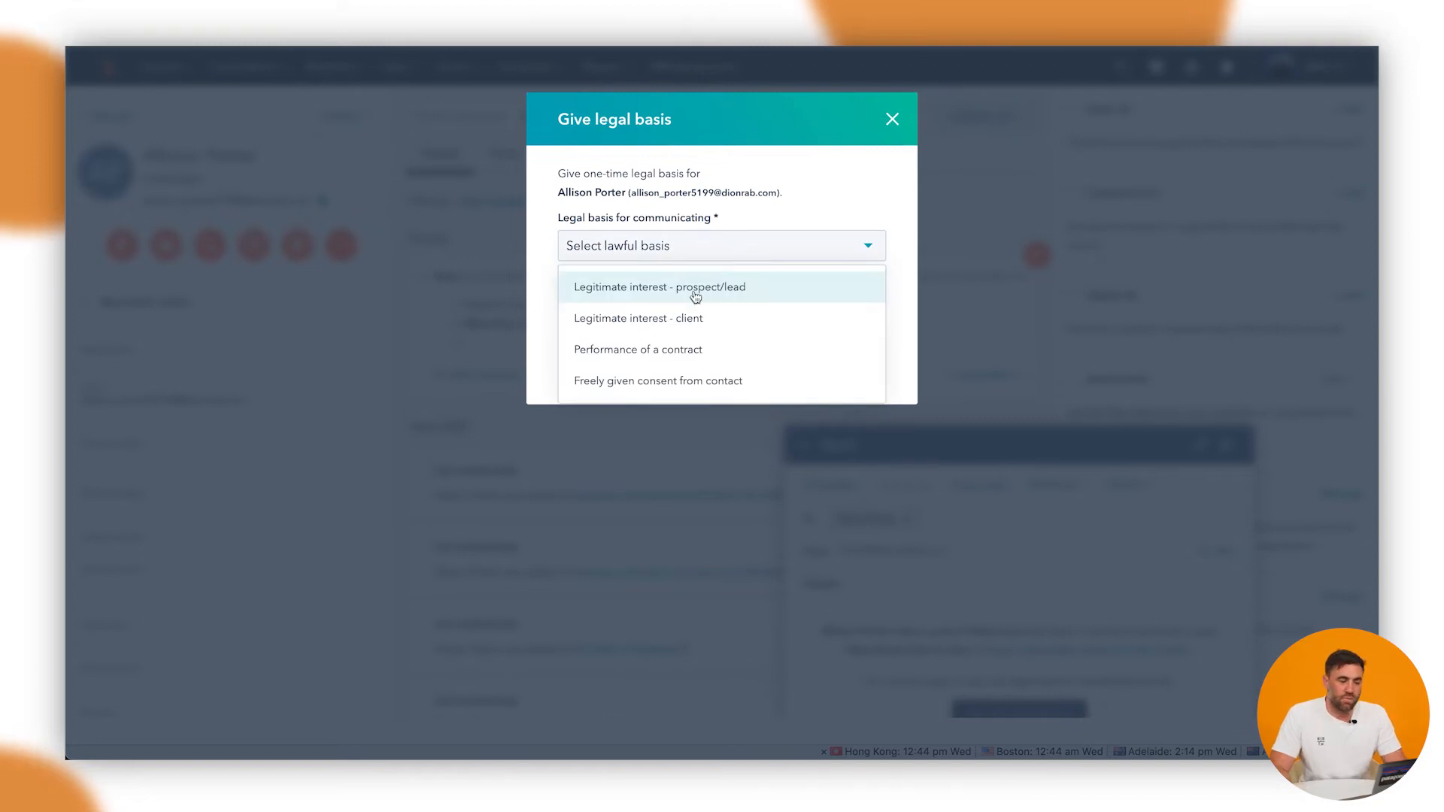
{"action": "left_click", "coordinate": [687, 319]}
{"action": "left_click", "coordinate": [674, 316]}
{"action": "type", "text": "gfdgdfg"}
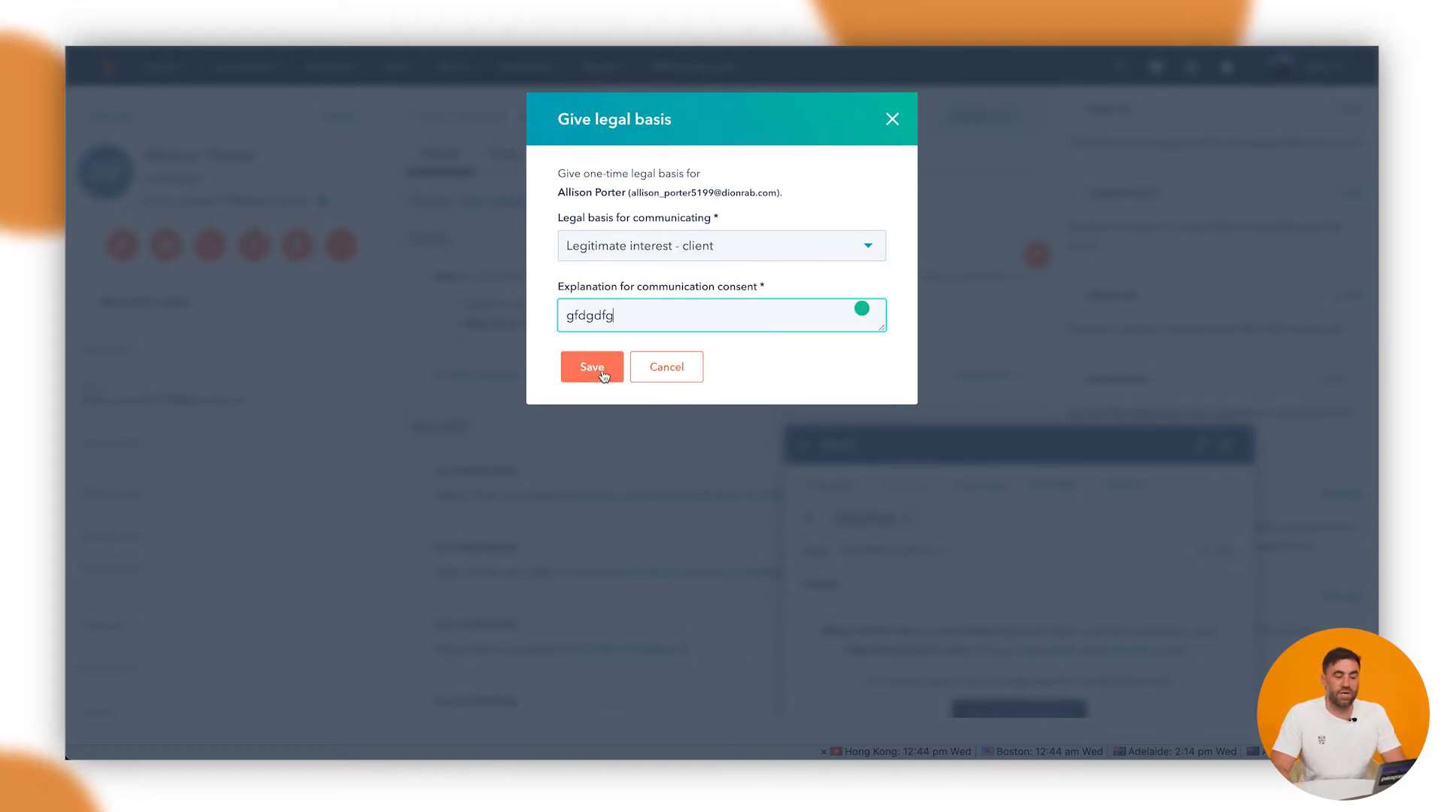
{"action": "left_click", "coordinate": [602, 372]}
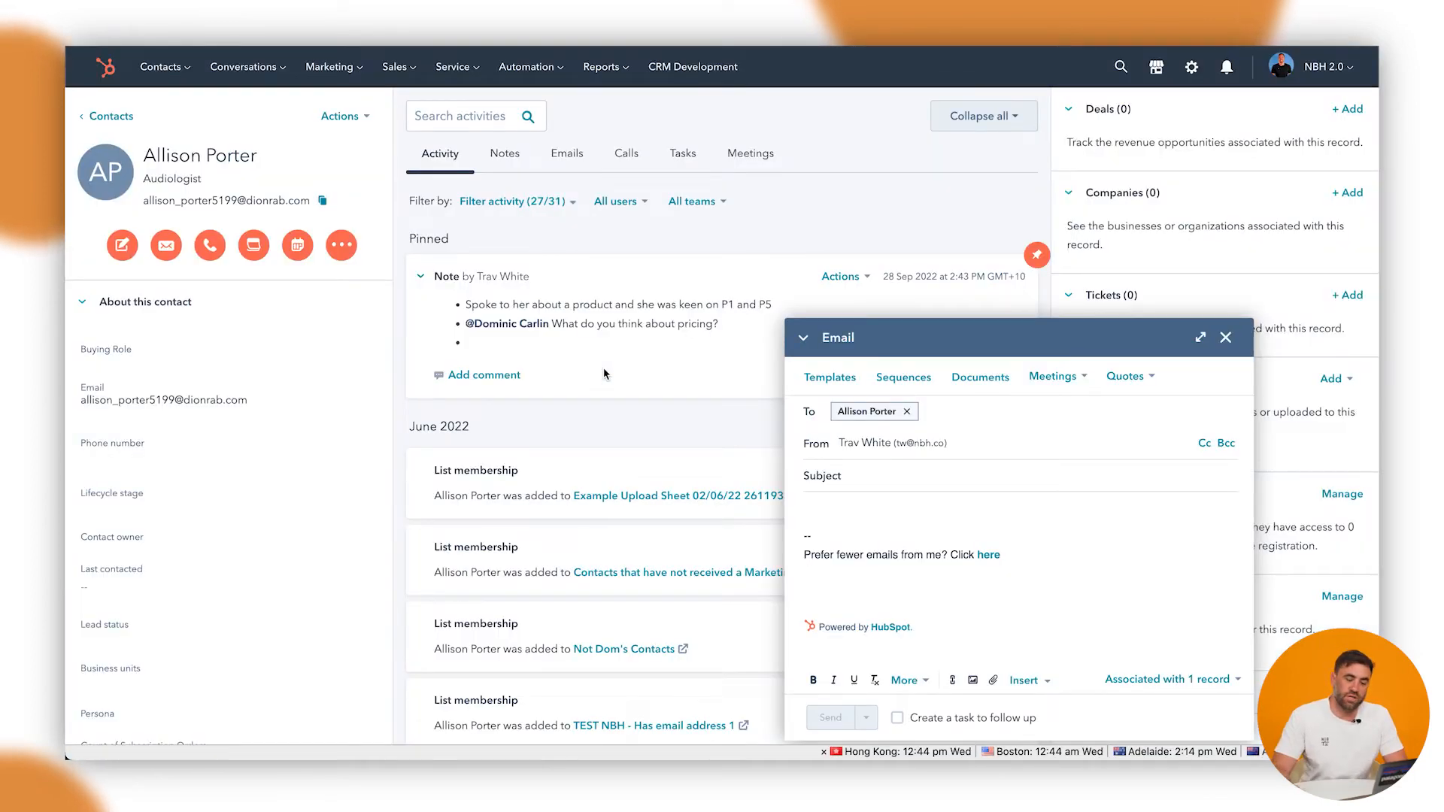
- Send the contact the email with the subject "Hello" and the body text "fdsf"
{"action": "left_click", "coordinate": [912, 477]}
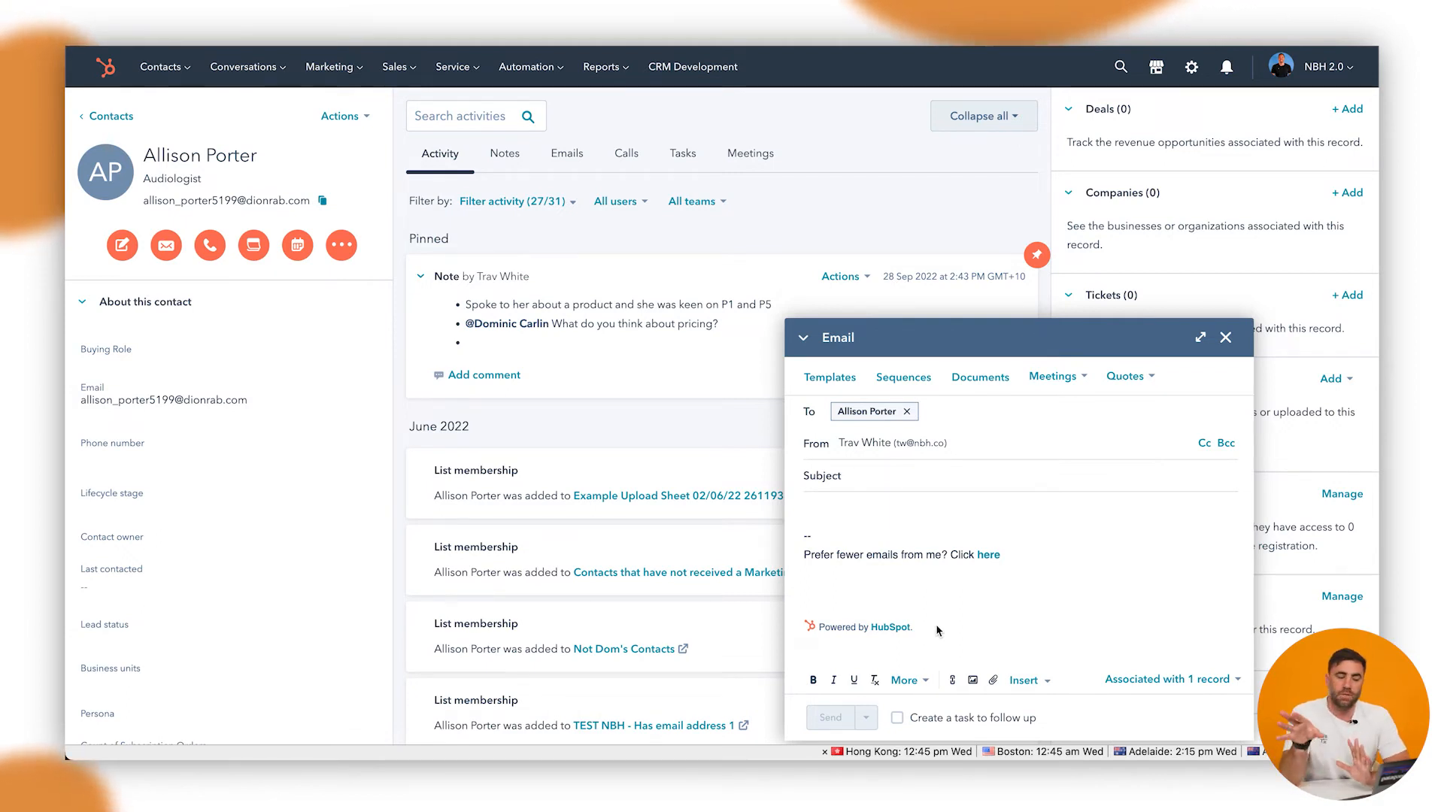
{"action": "left_click", "coordinate": [897, 469]}
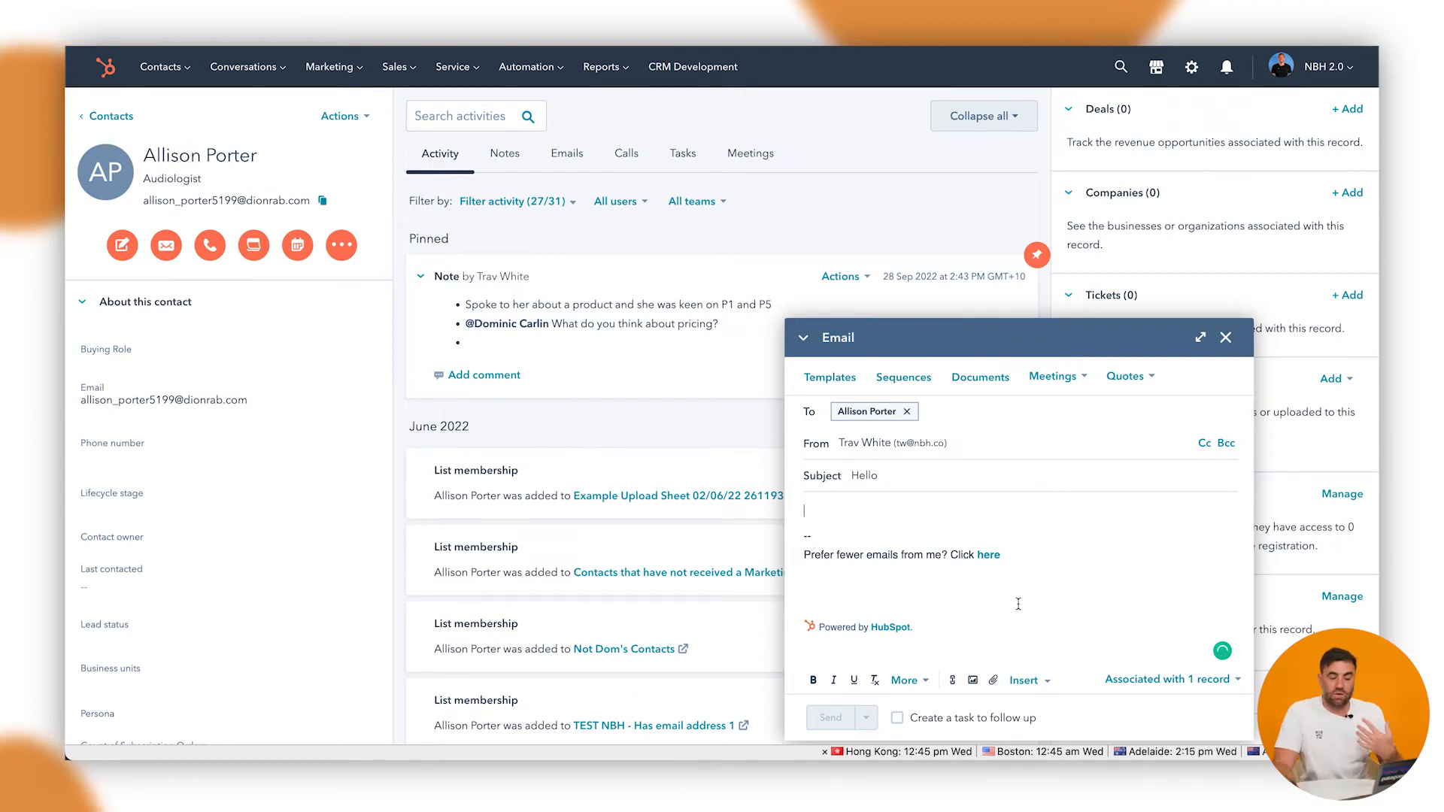
{"action": "left_click", "coordinate": [864, 547]}
{"action": "type", "text": "fdsf"}
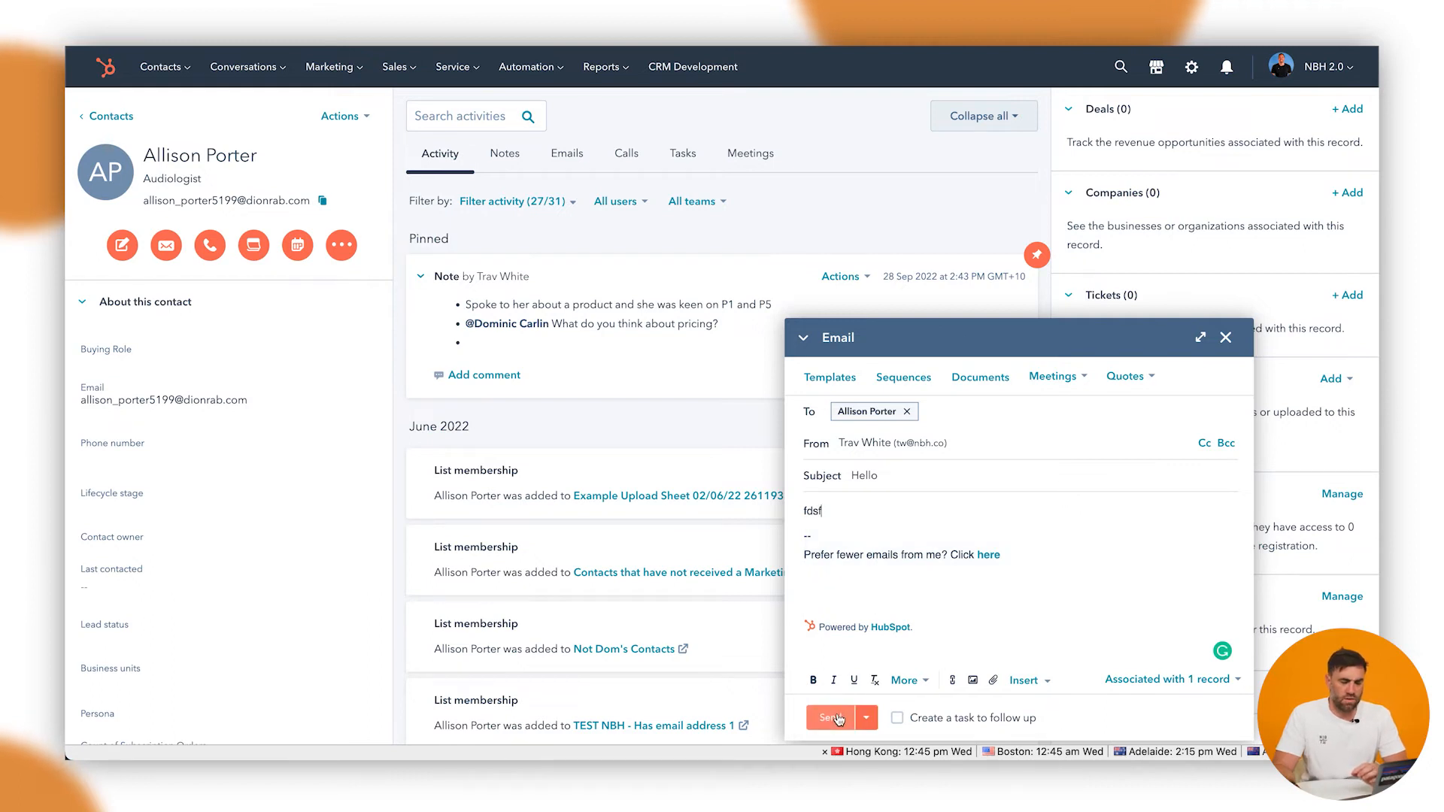
{"action": "left_click", "coordinate": [831, 719]}
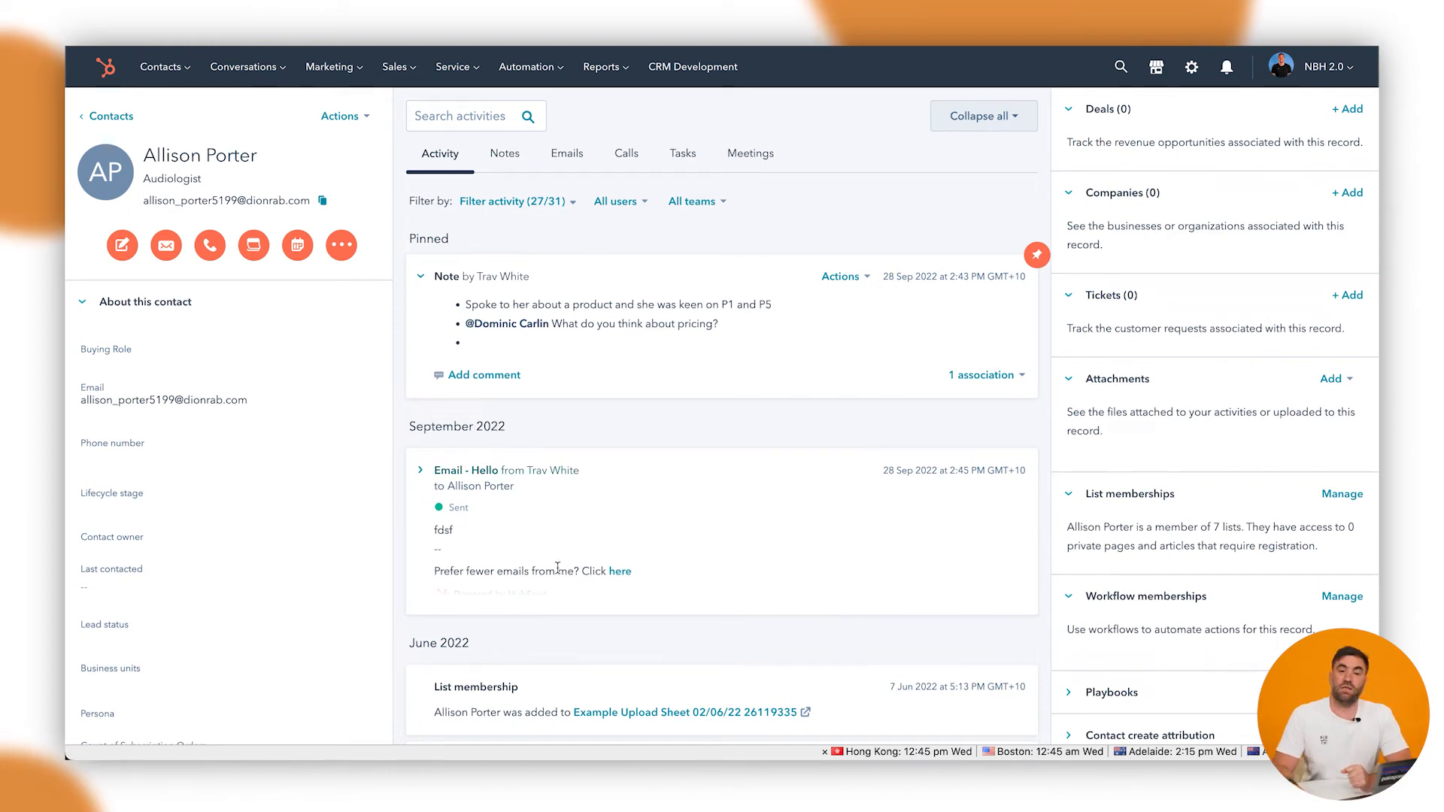
- Expand the sent "Hello" email and pin it in place of the currently pinned note
{"action": "left_click", "coordinate": [848, 501]}
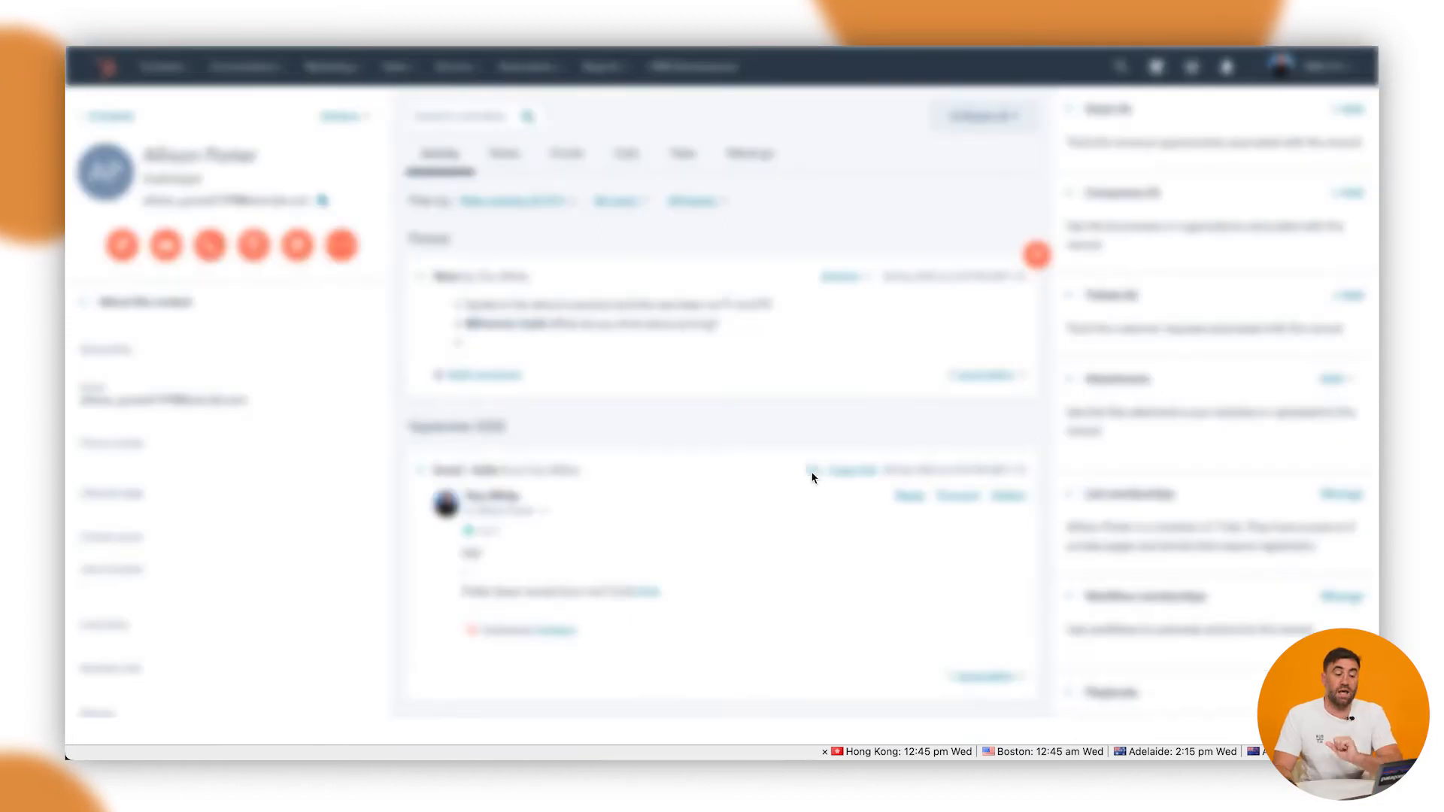
{"action": "left_click", "coordinate": [812, 477]}
{"action": "left_click", "coordinate": [648, 313]}
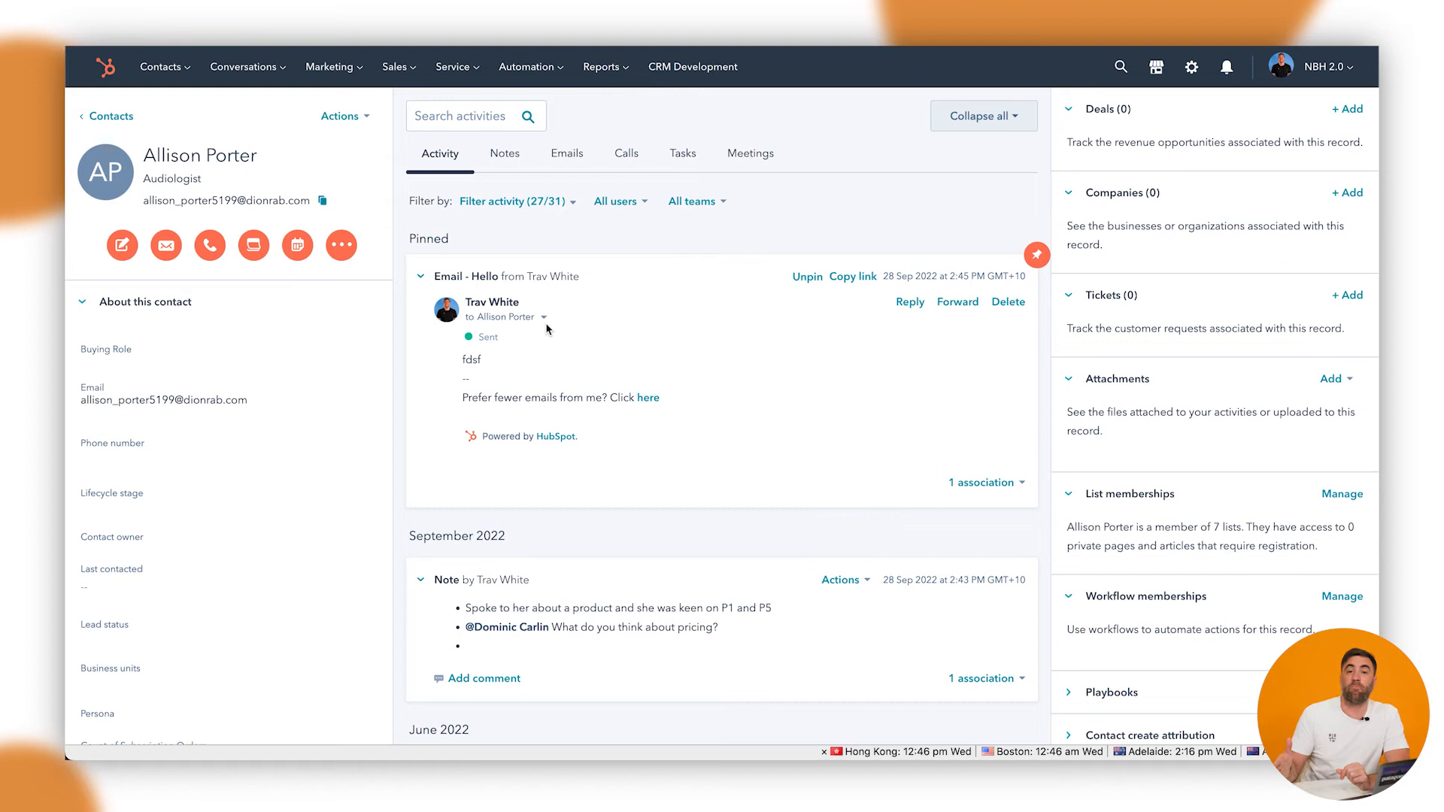
- View the options for setting up calls from the contact record
{"action": "left_click", "coordinate": [217, 252]}
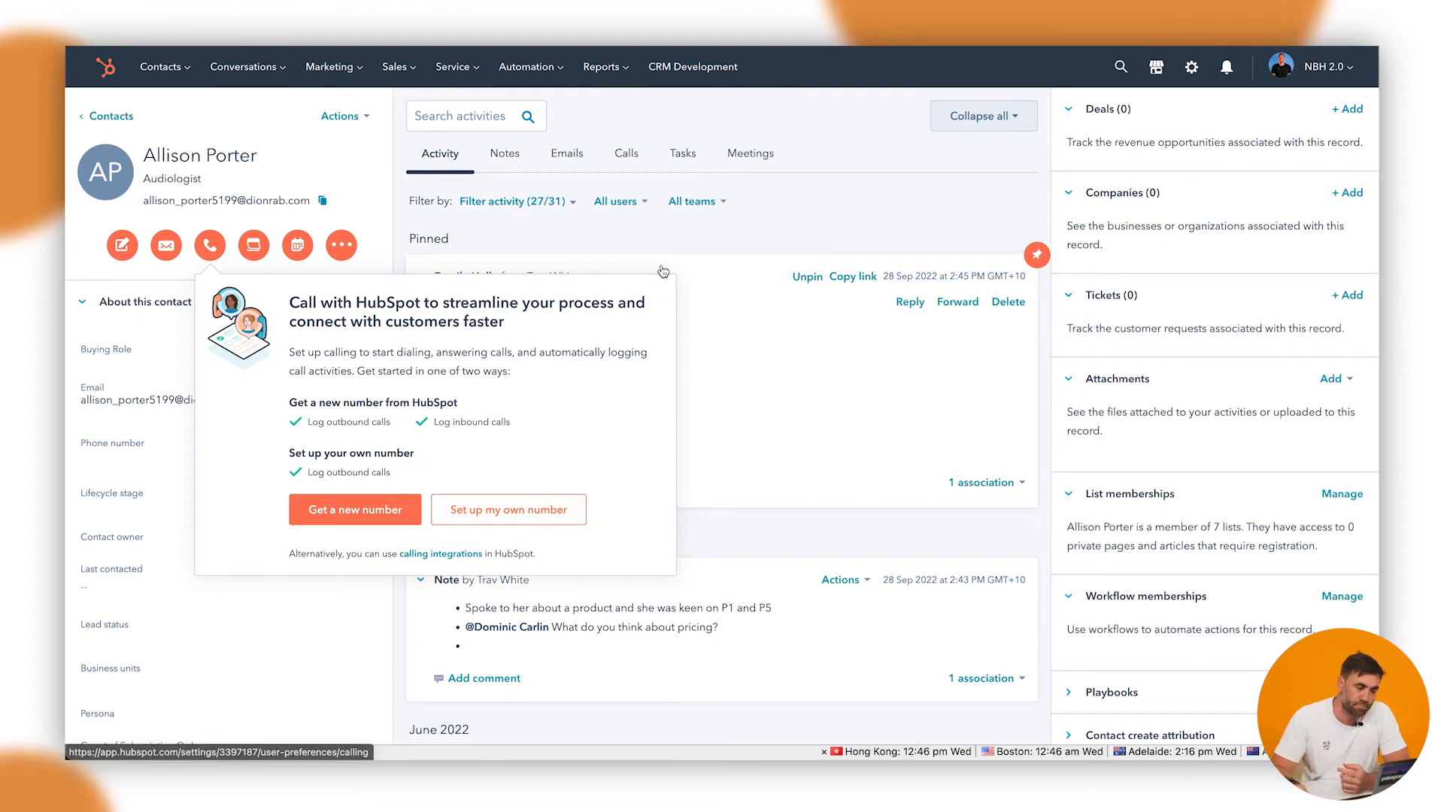
- Start a task for the contact, check the due date choices, try assigning it to another team member and discard it
{"action": "left_click", "coordinate": [251, 246]}
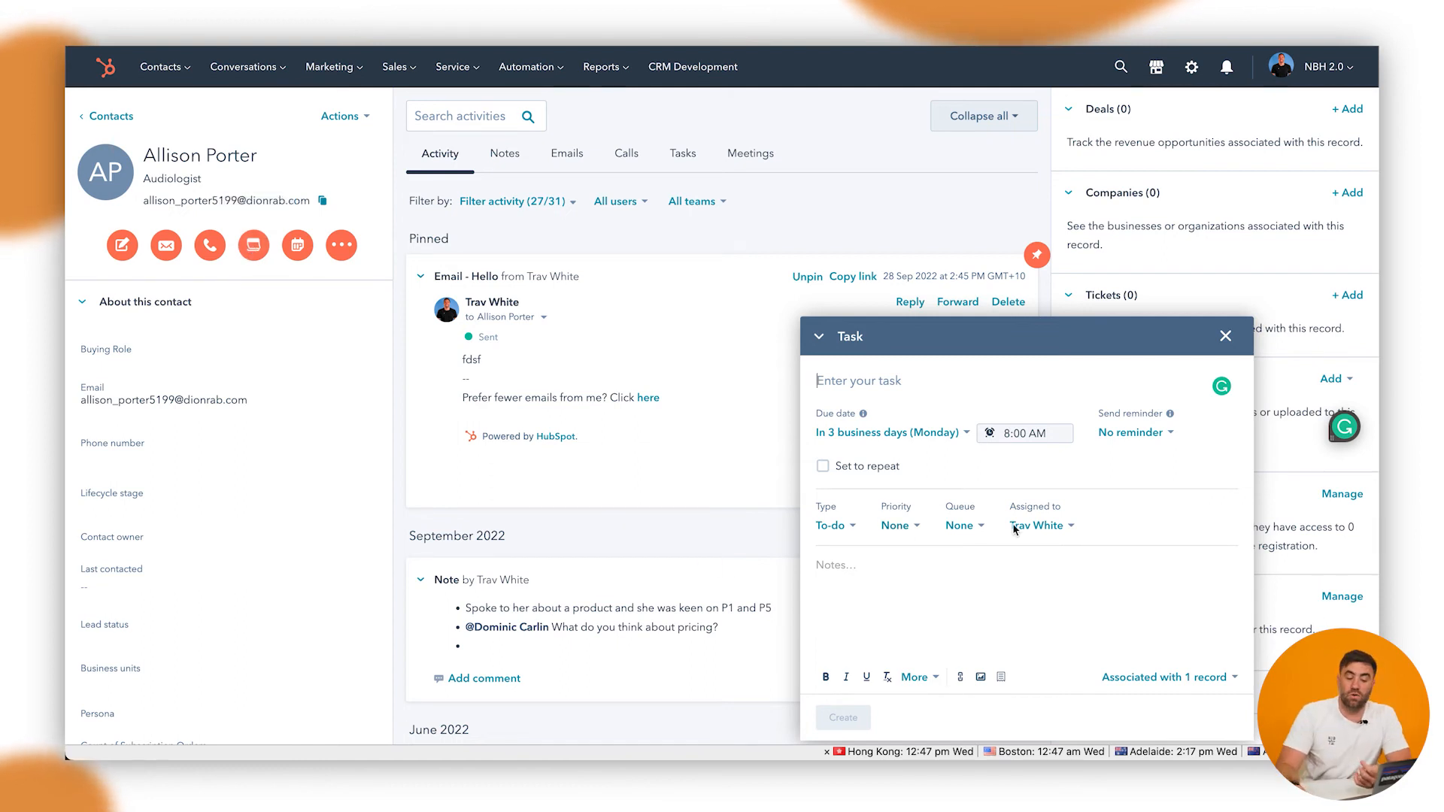
{"action": "left_click", "coordinate": [1042, 527]}
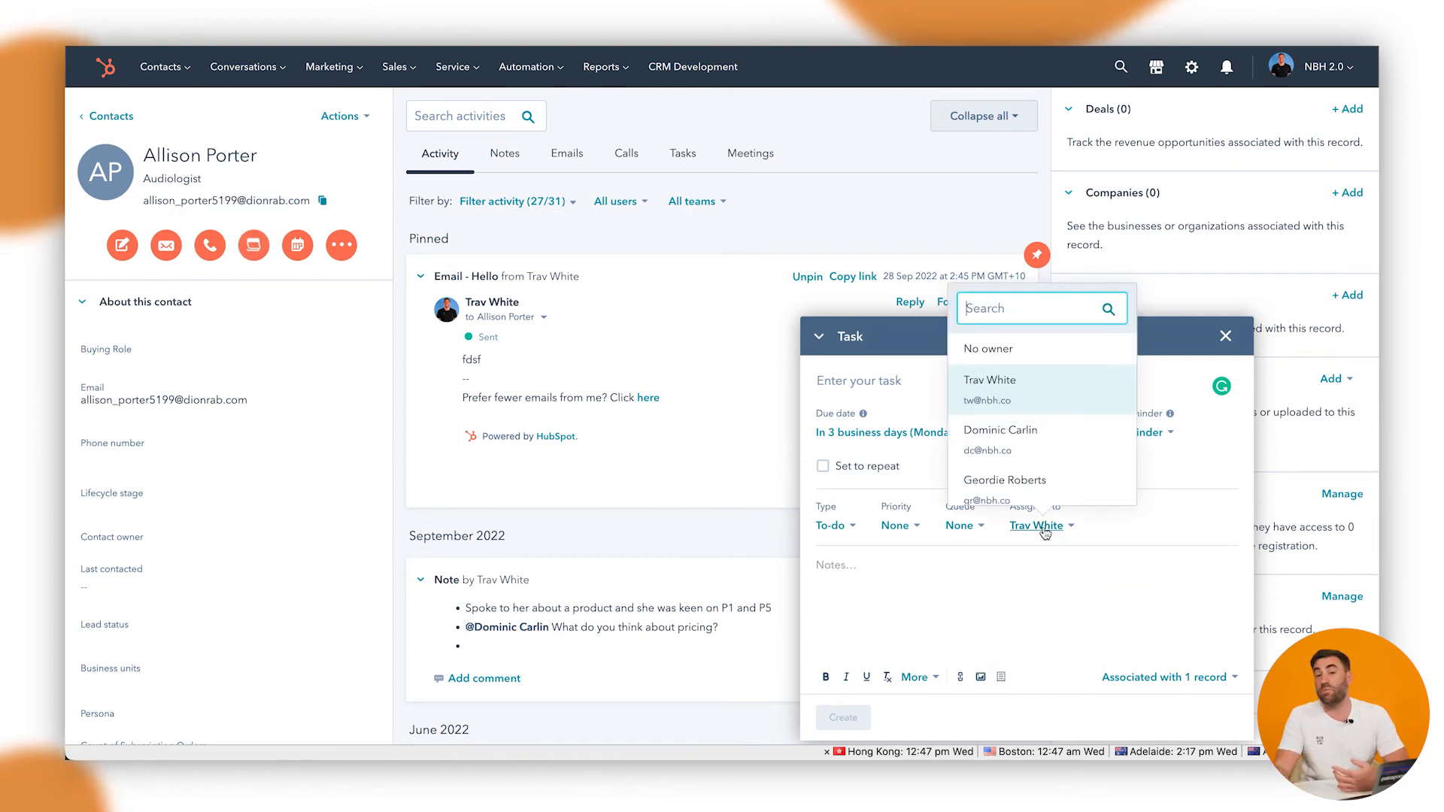
{"action": "left_click", "coordinate": [1150, 569]}
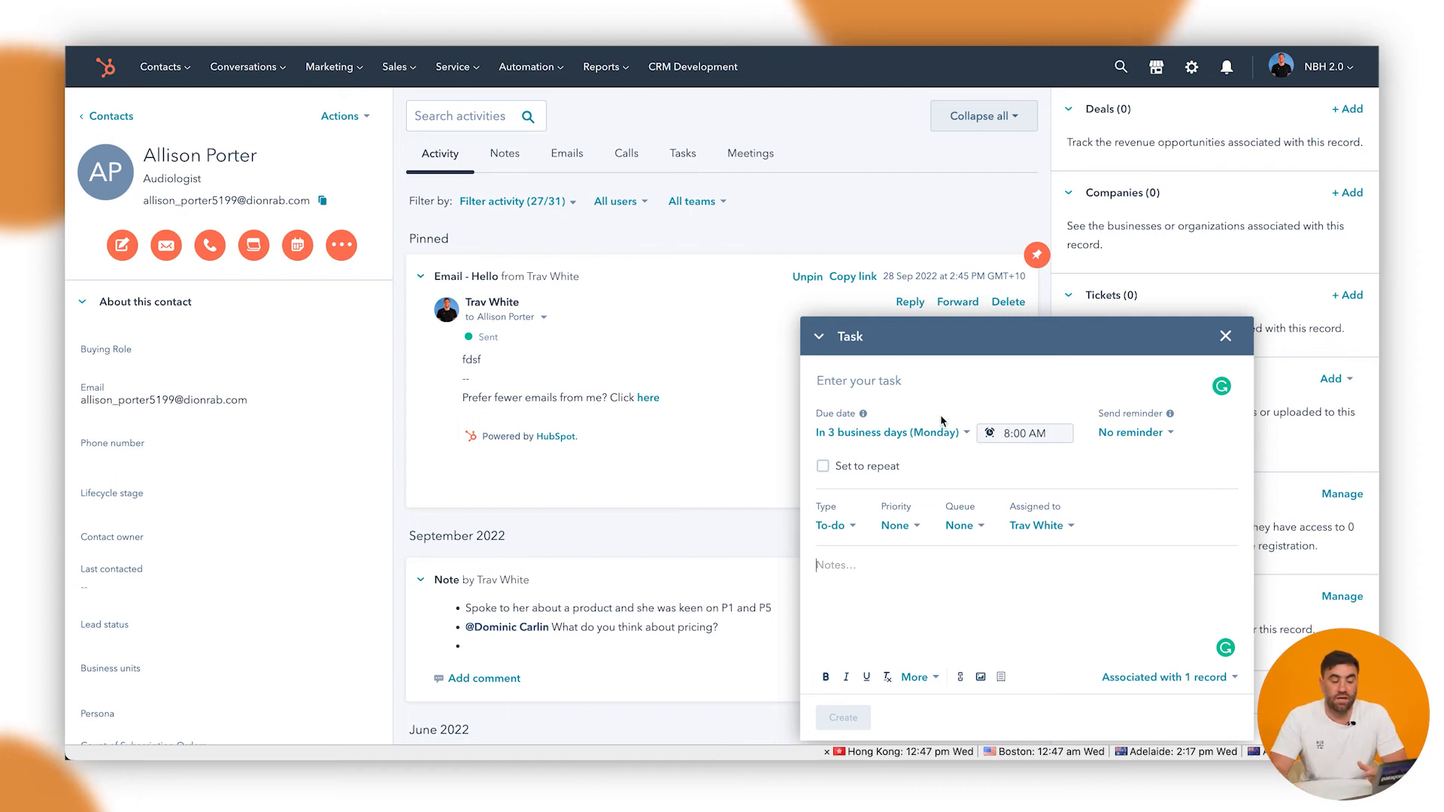
{"action": "left_click", "coordinate": [912, 433]}
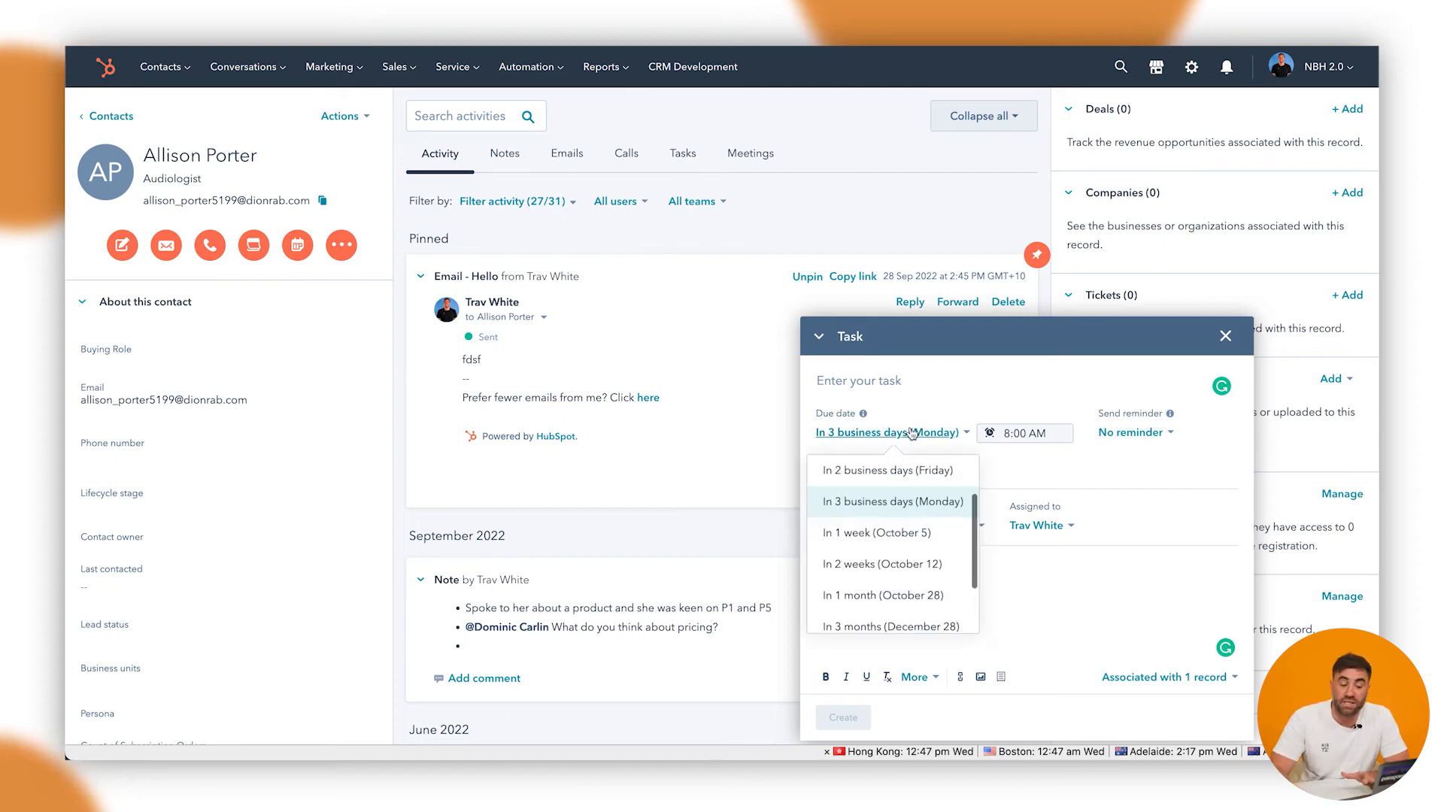
{"action": "left_click", "coordinate": [1052, 530]}
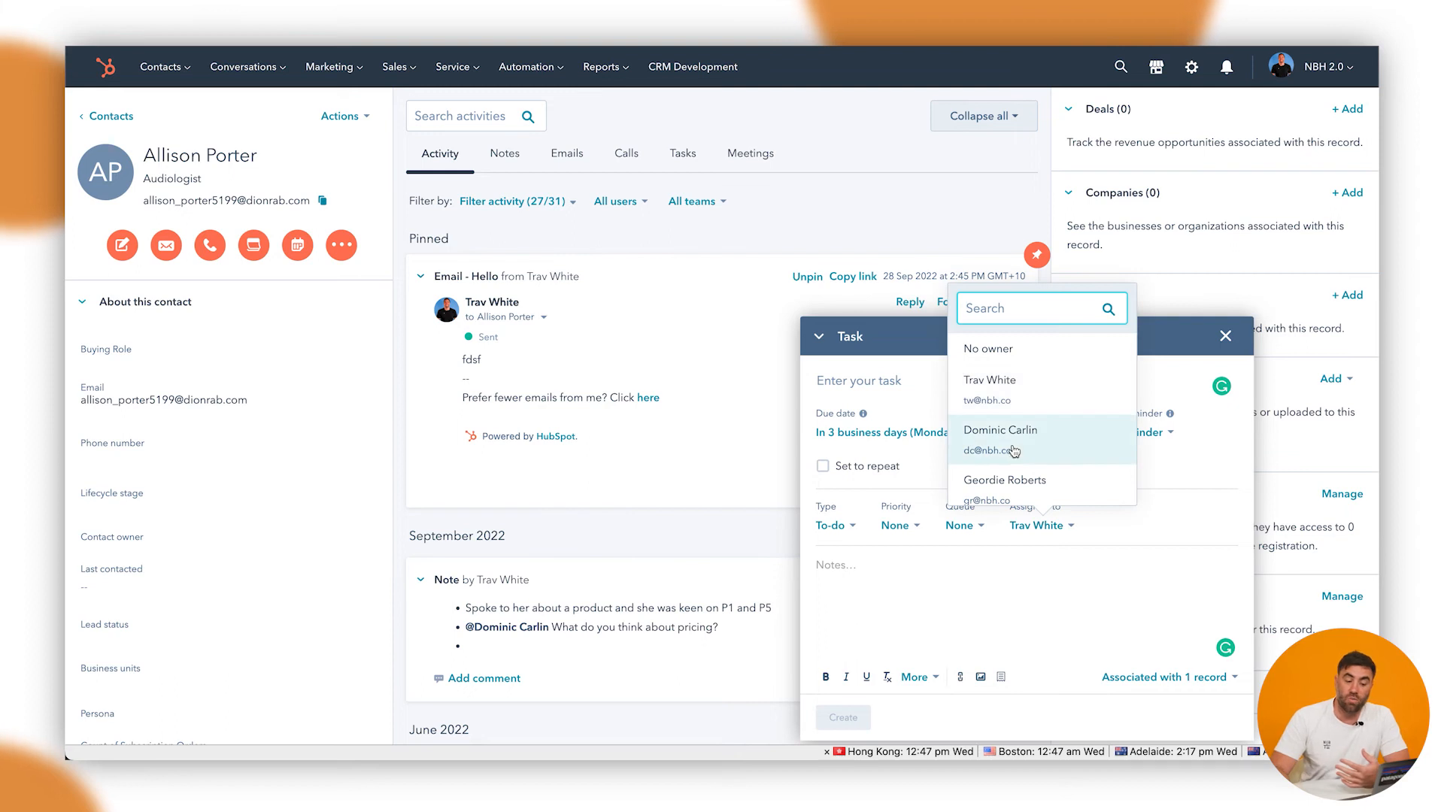
{"action": "left_click", "coordinate": [1013, 449]}
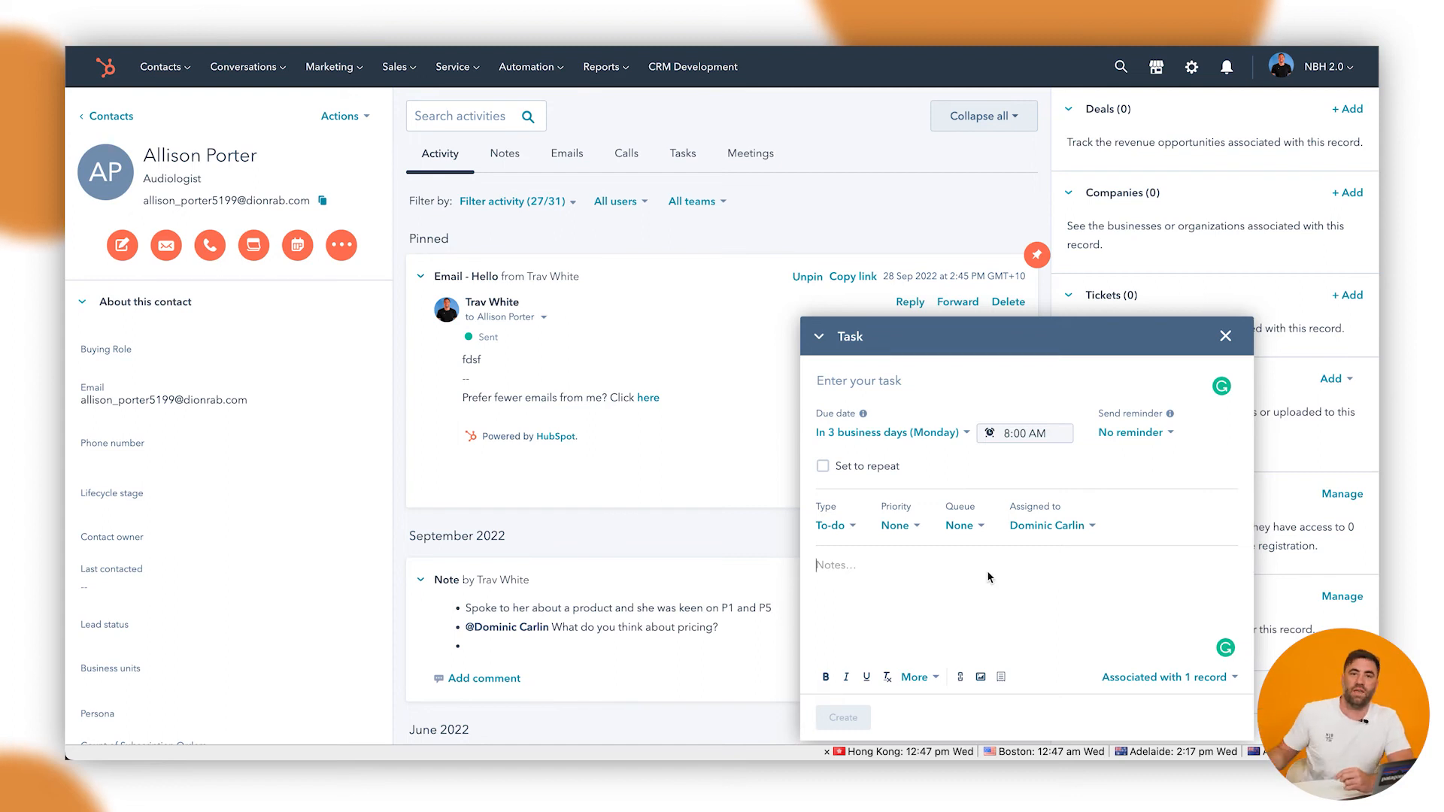
{"action": "left_click", "coordinate": [1225, 337]}
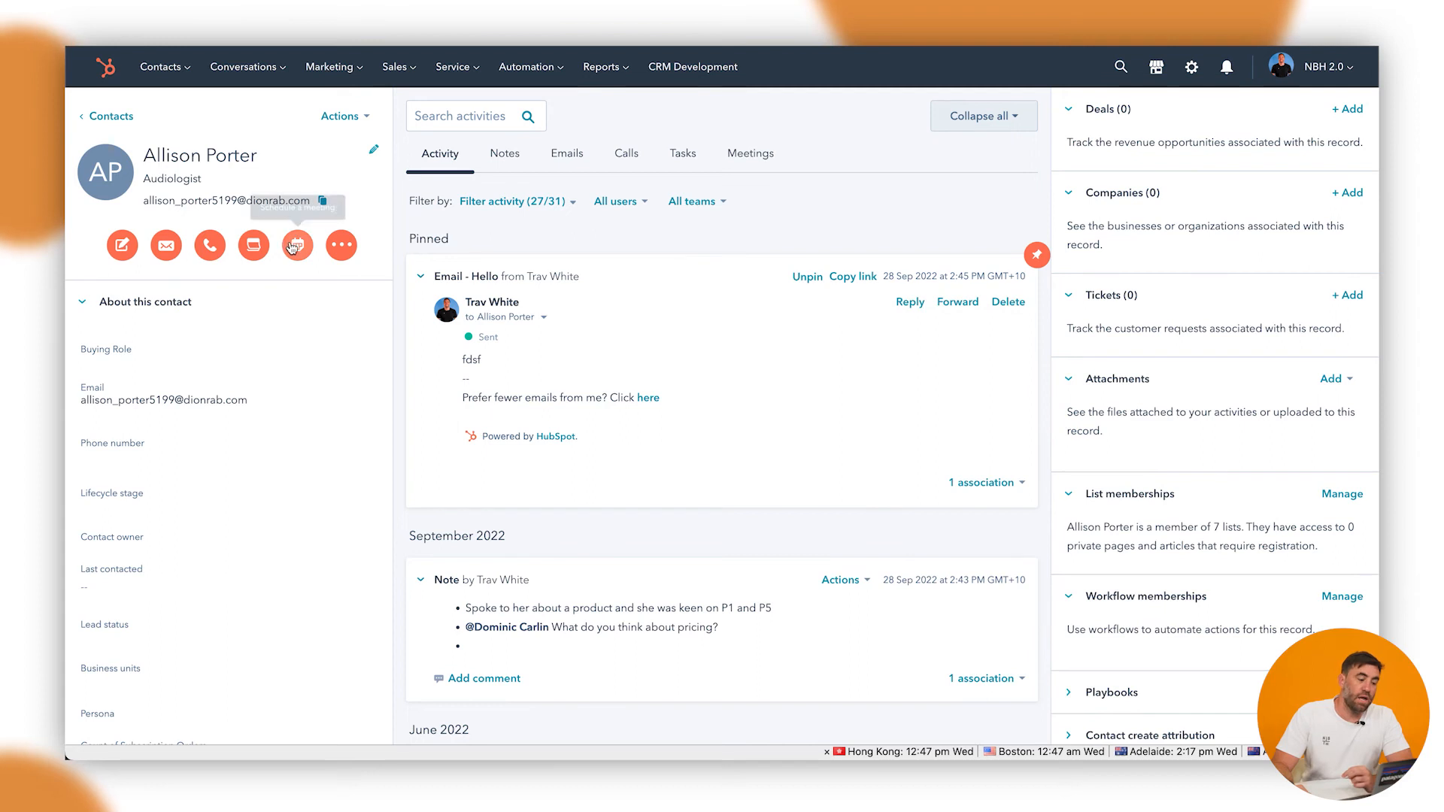
- View the calendar connection options for scheduling a meeting from the contact record, then dismiss them
{"action": "left_click", "coordinate": [296, 245]}
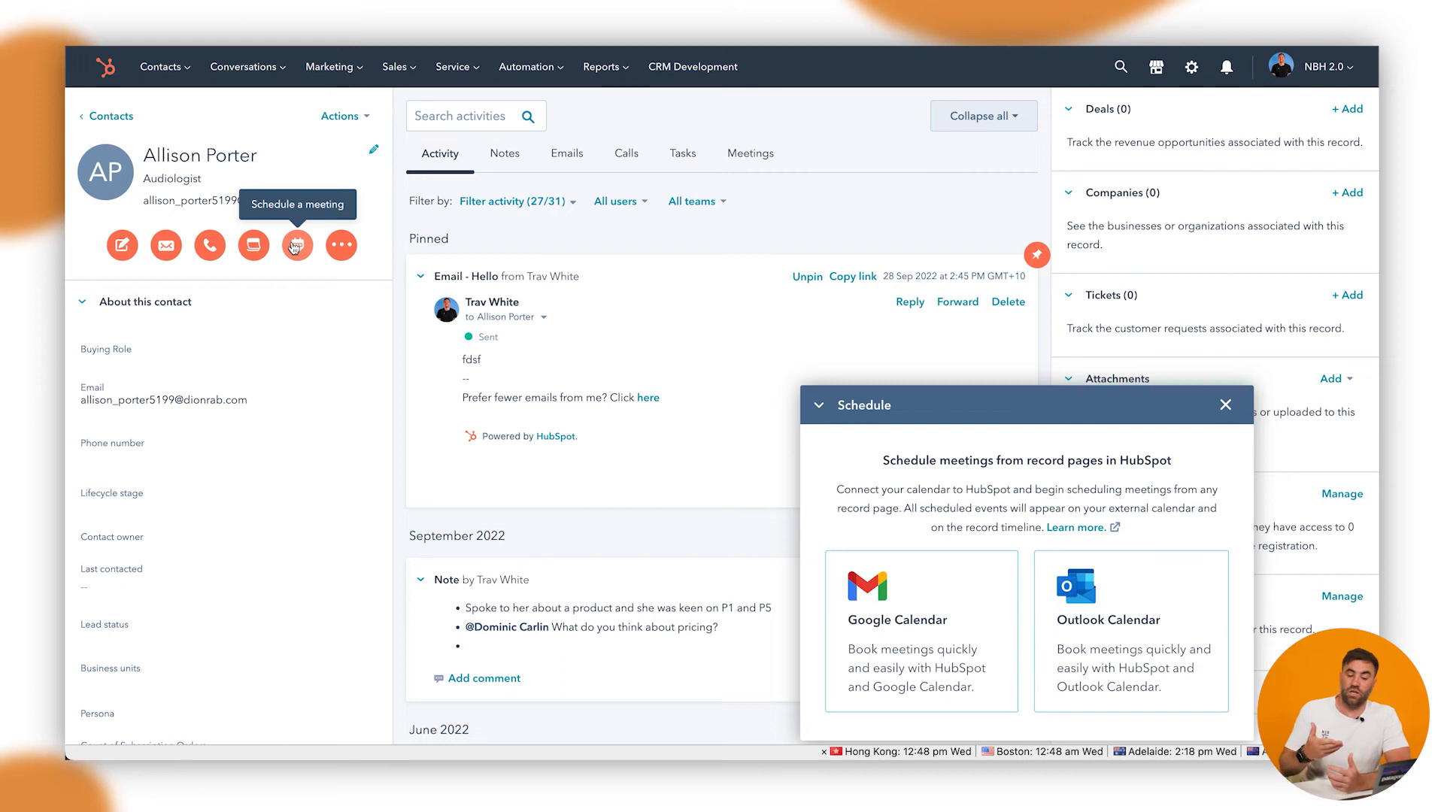
{"action": "left_click", "coordinate": [1225, 405]}
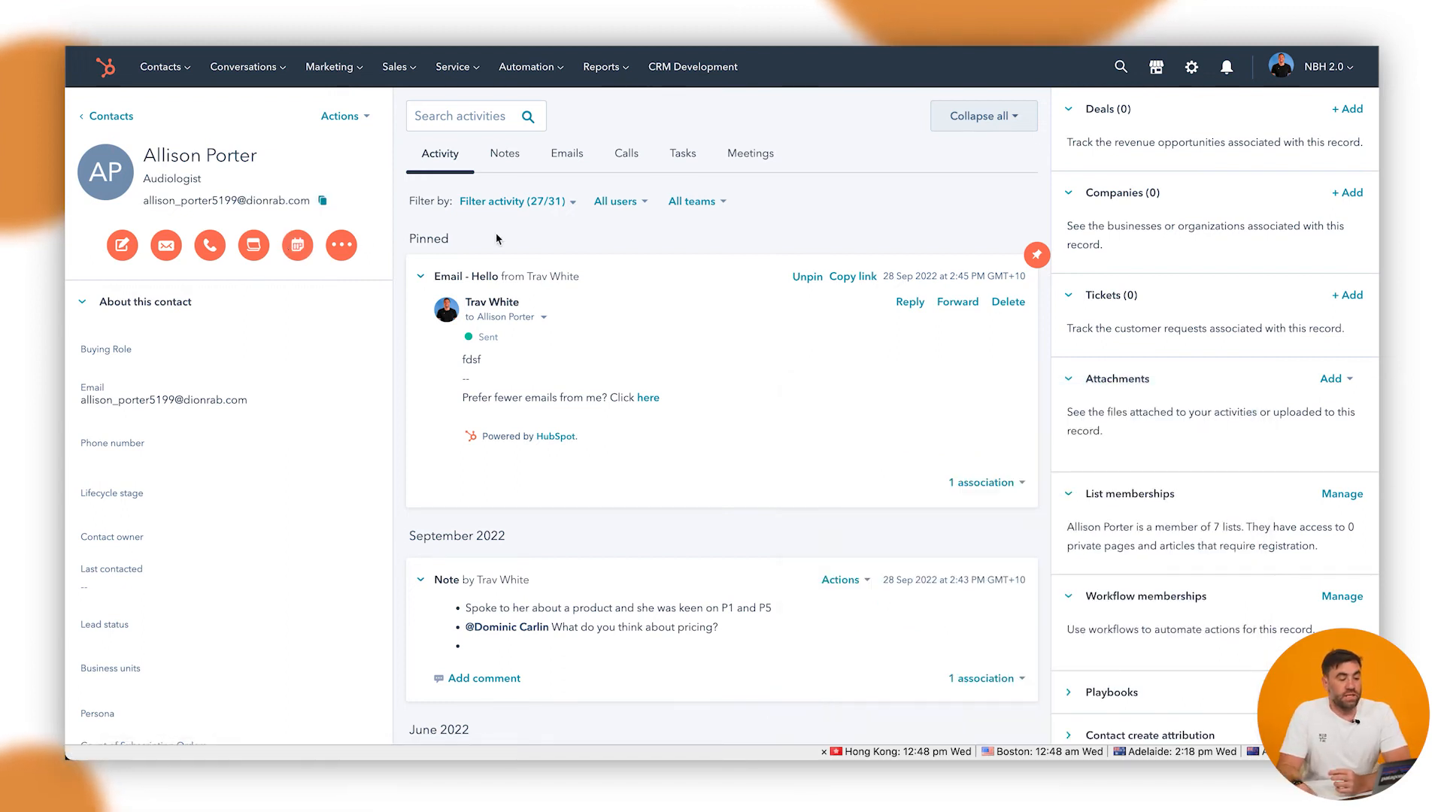
- Look at the forms for logging an SMS and a WhatsApp message on the contact, closing each without logging anything
{"action": "left_click", "coordinate": [342, 246]}
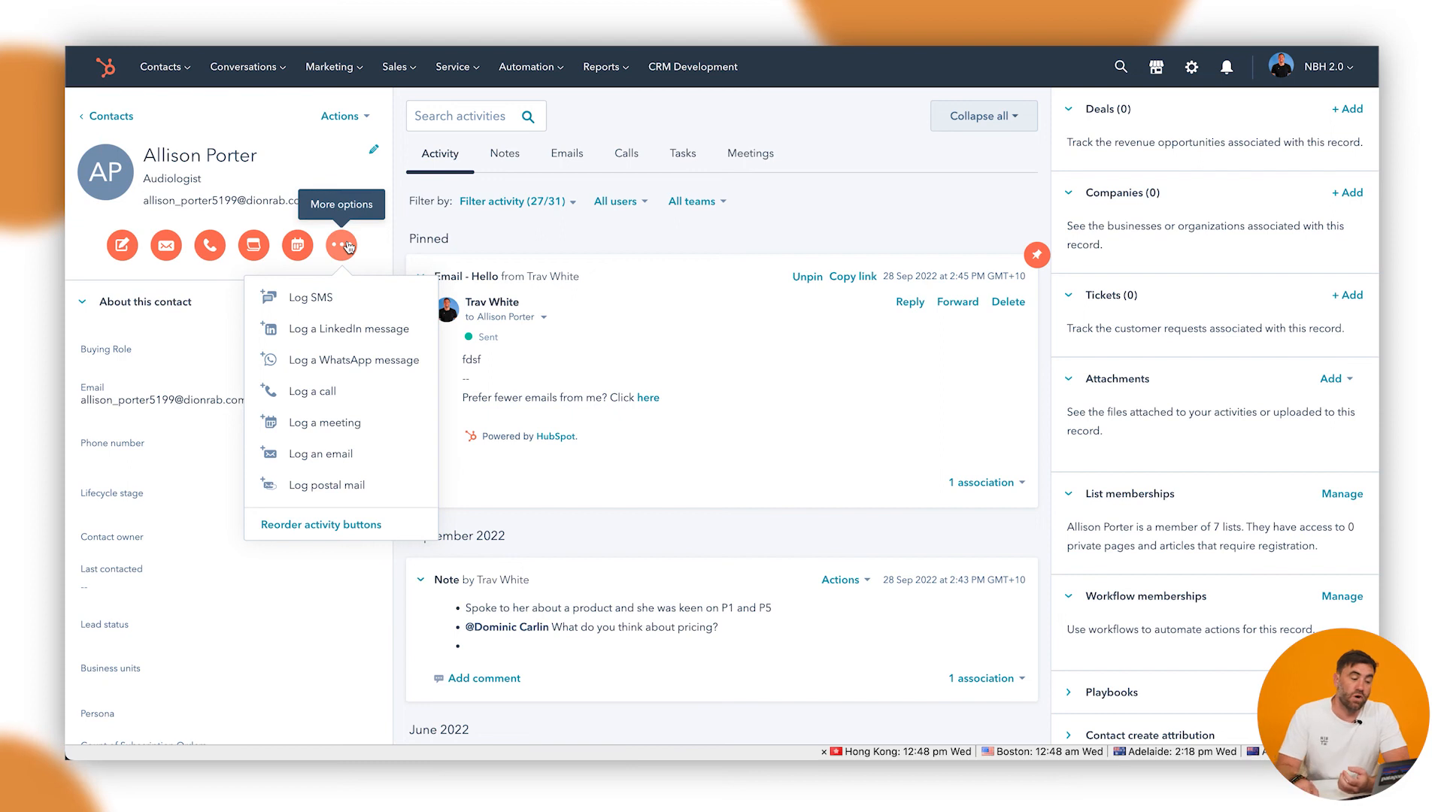
{"action": "left_click", "coordinate": [310, 297]}
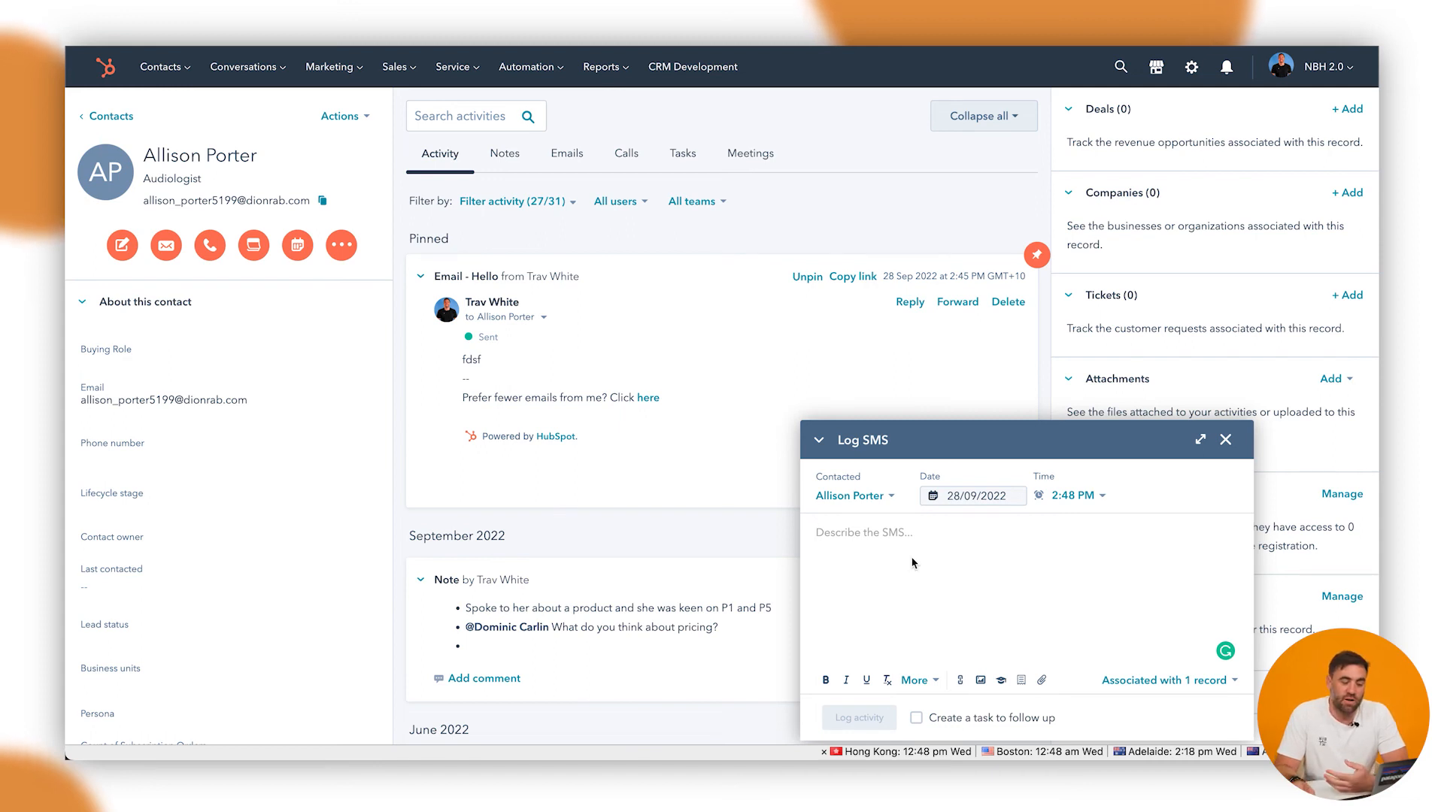
{"action": "left_click", "coordinate": [1225, 442]}
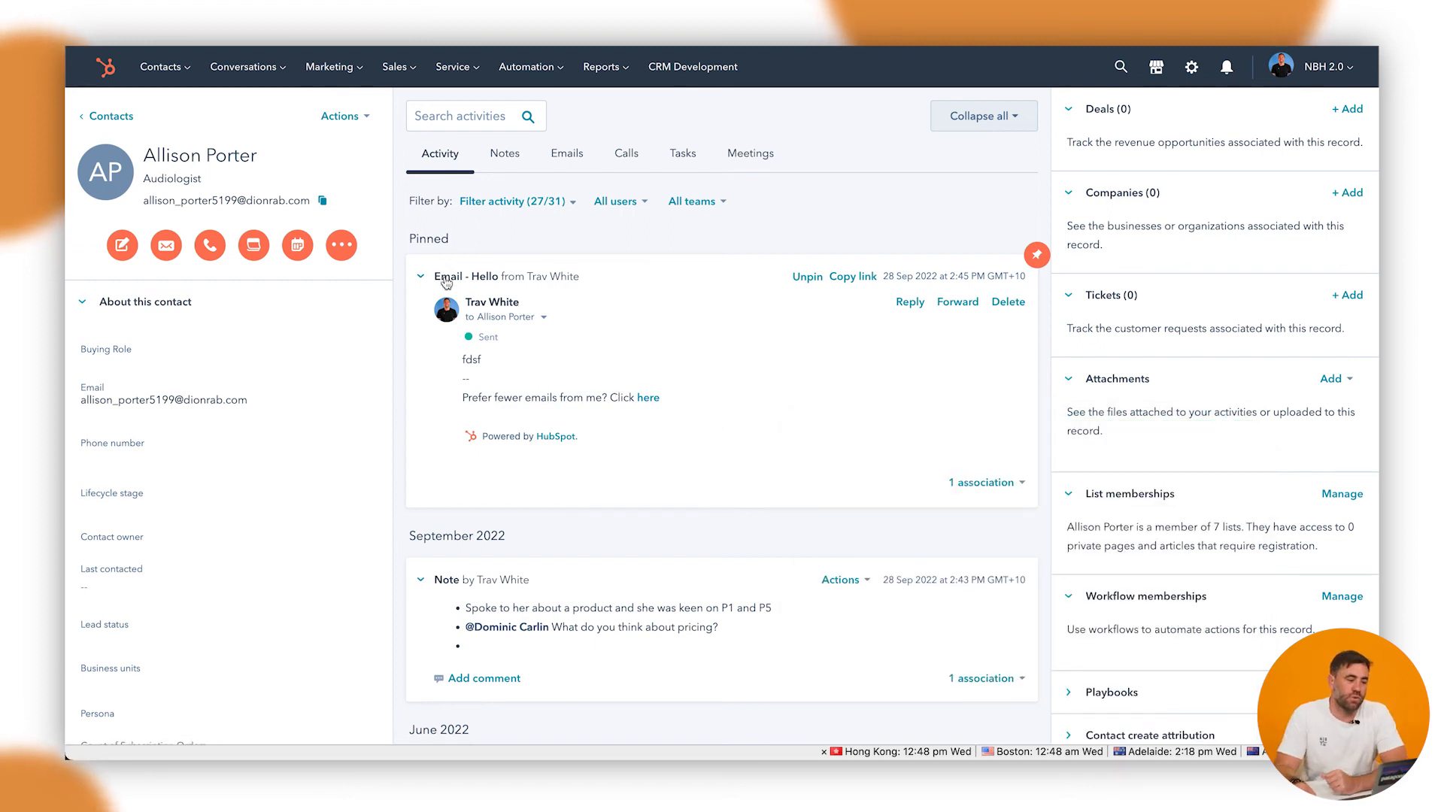
{"action": "left_click", "coordinate": [342, 244]}
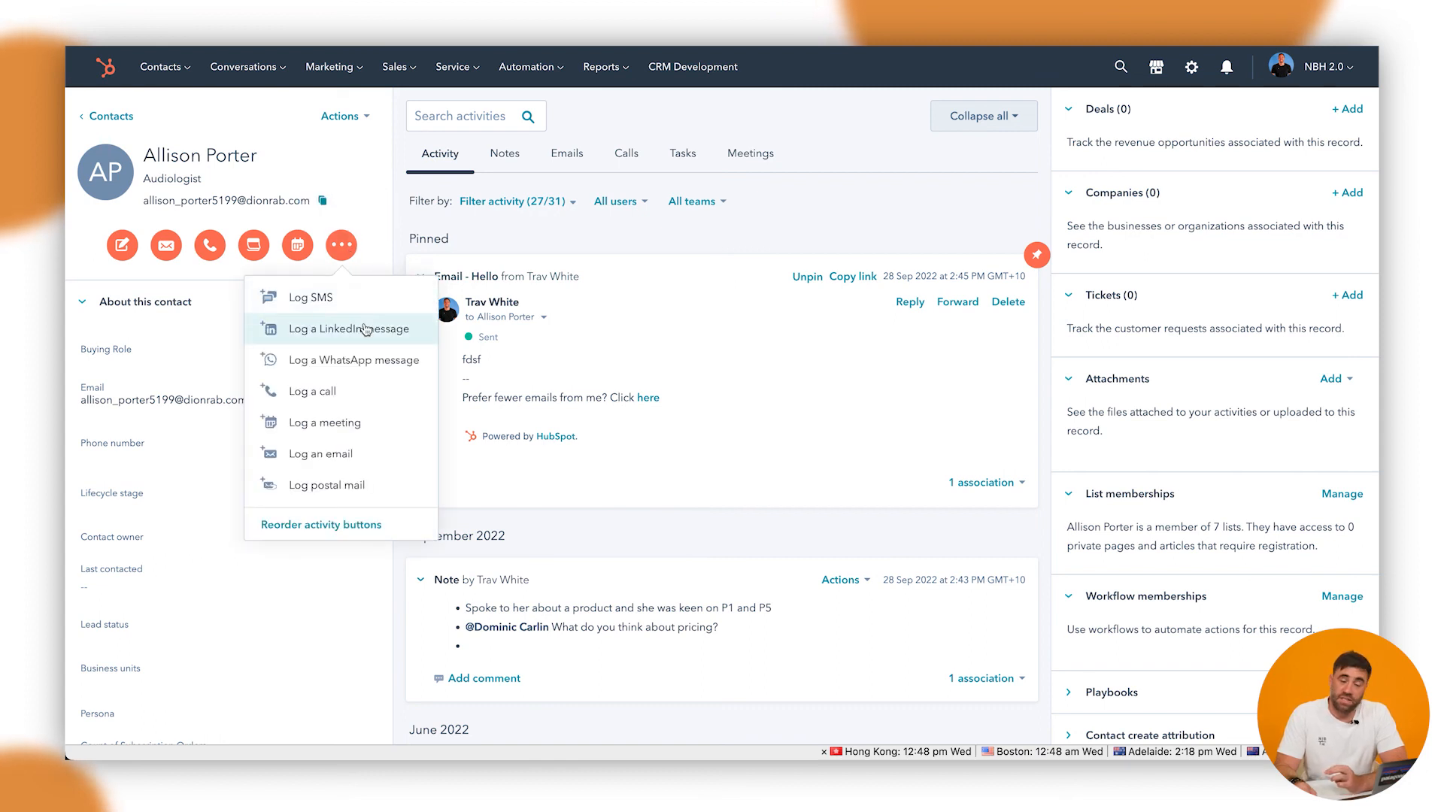
{"action": "left_click", "coordinate": [404, 364]}
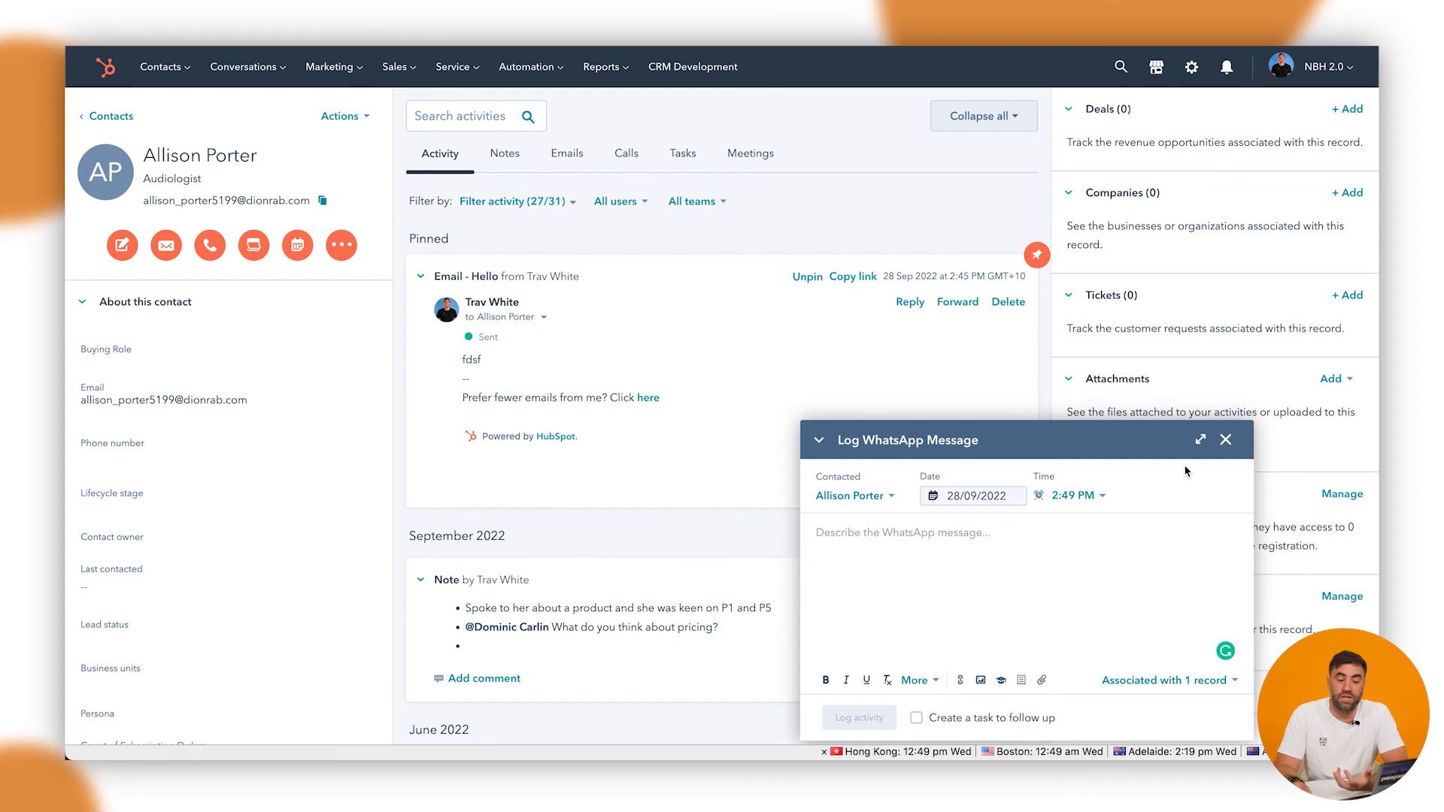
{"action": "left_click", "coordinate": [1225, 440]}
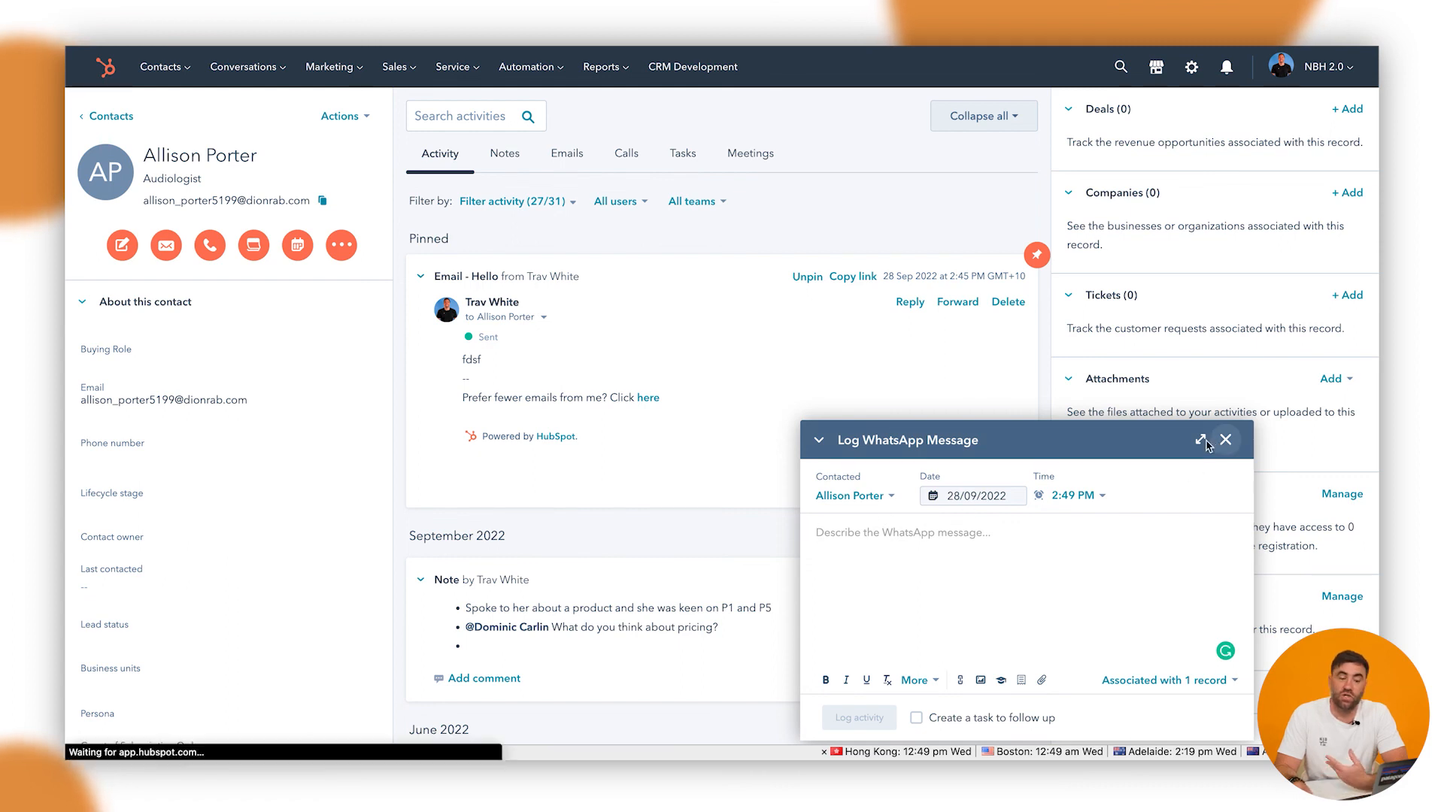
- Log a postal mail activity on the contact with the description "hghgfhg"
{"action": "left_click", "coordinate": [339, 246]}
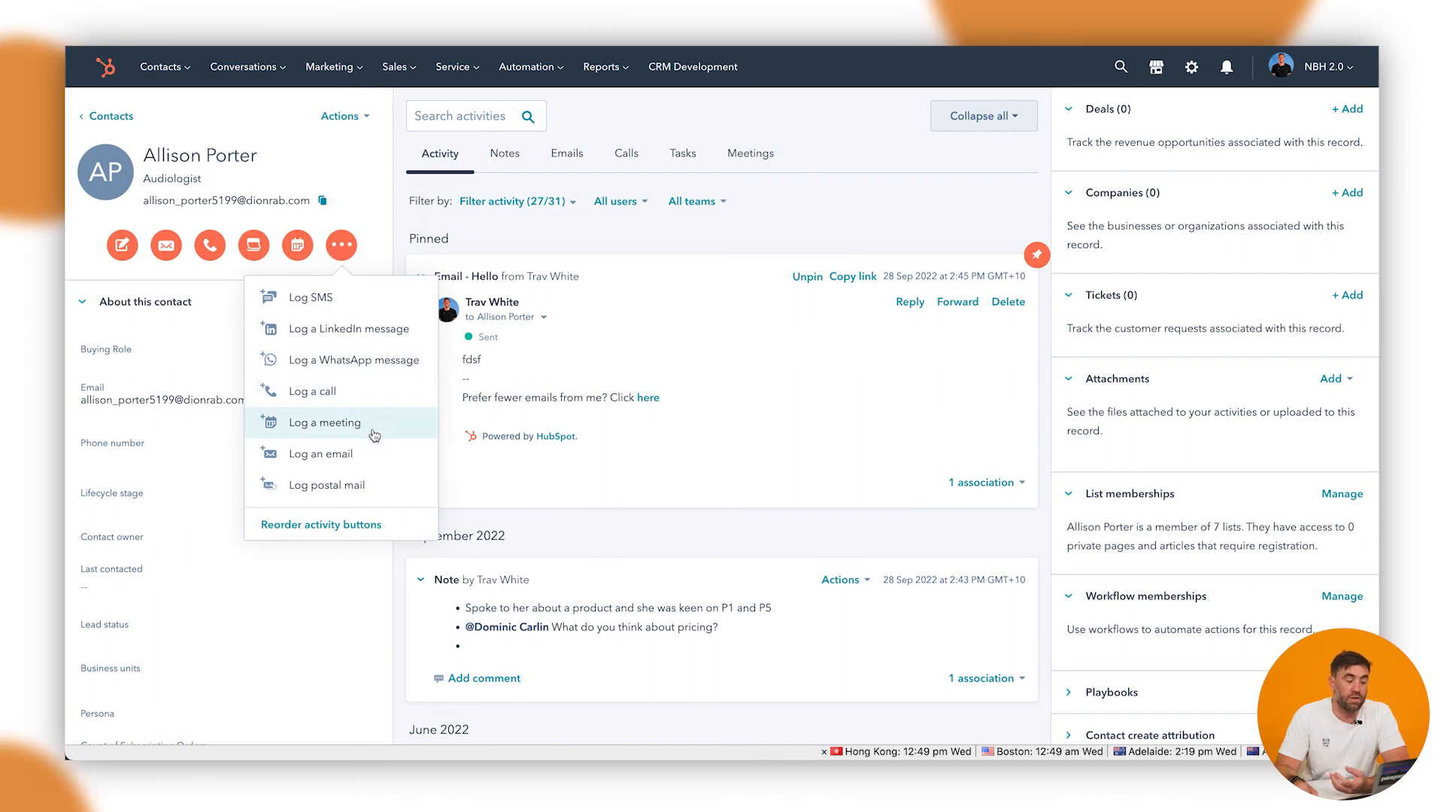
{"action": "left_click", "coordinate": [374, 487]}
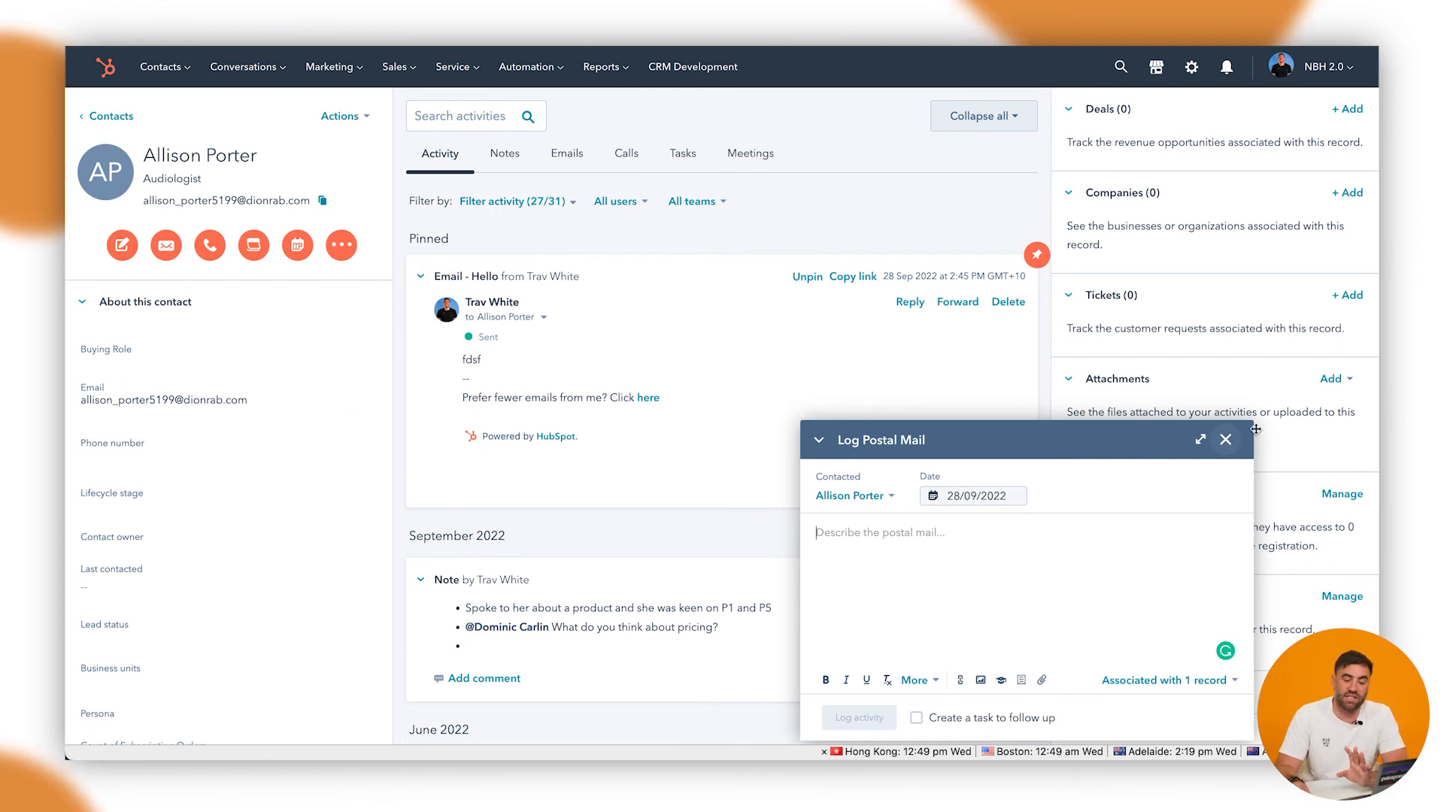
{"action": "type", "text": "hghgfhg"}
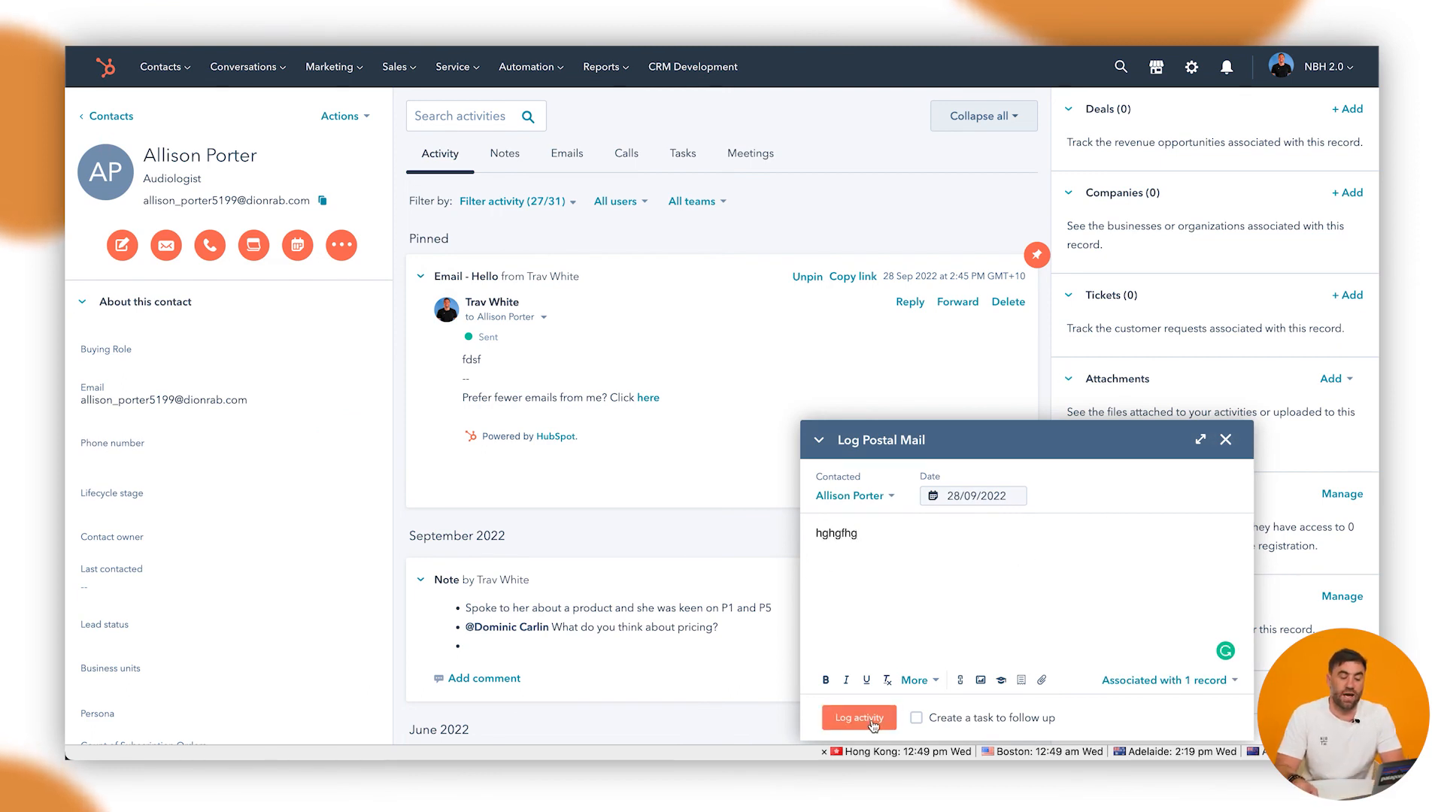
{"action": "left_click", "coordinate": [872, 718]}
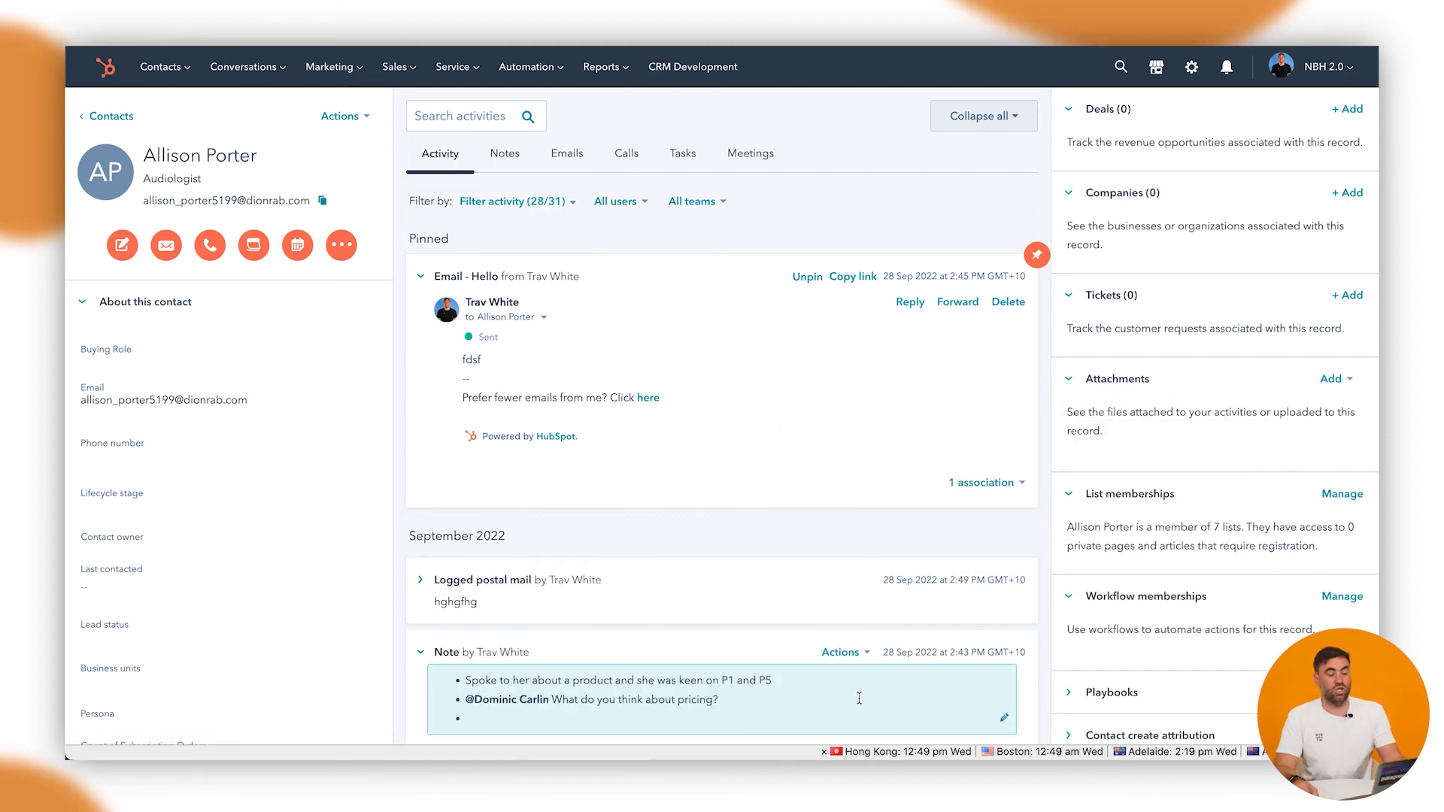